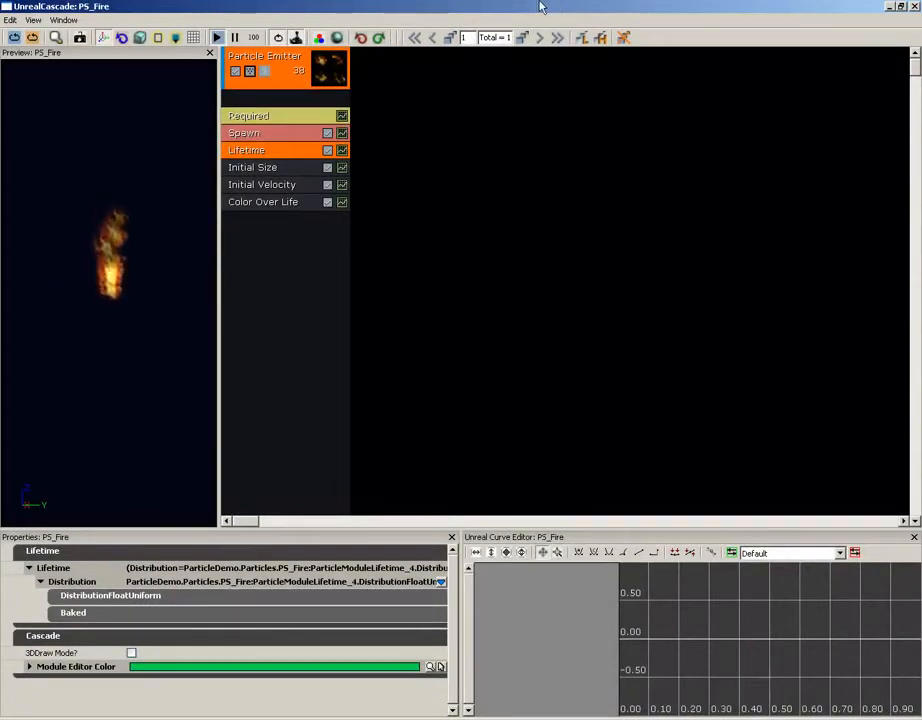
Examine the maximum and minimum vectors of the Initial Size module's Start Size distribution.
left_click(278, 175)
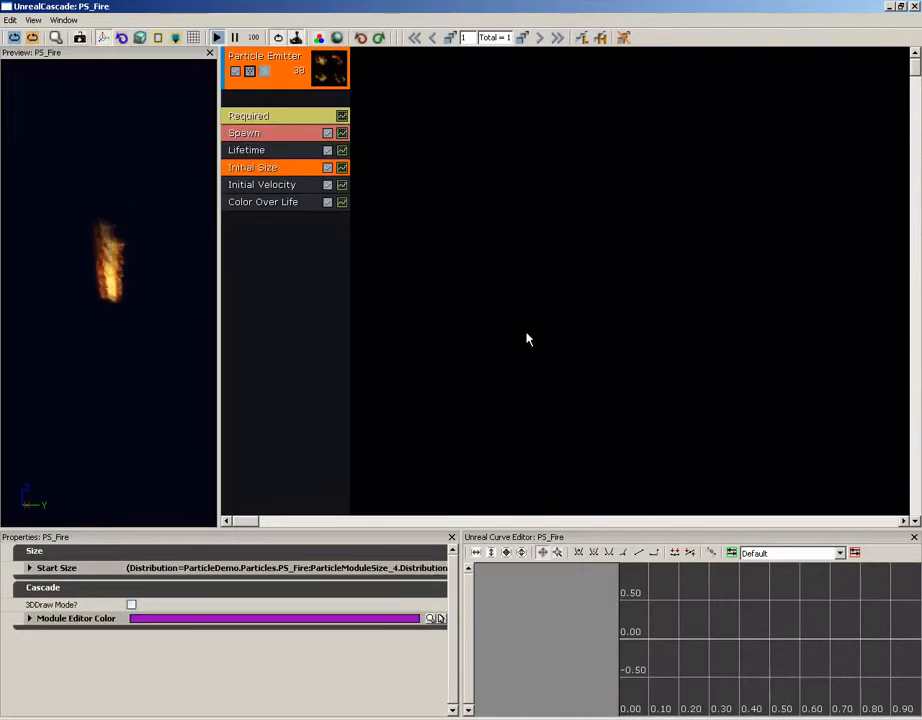
left_click(30, 568)
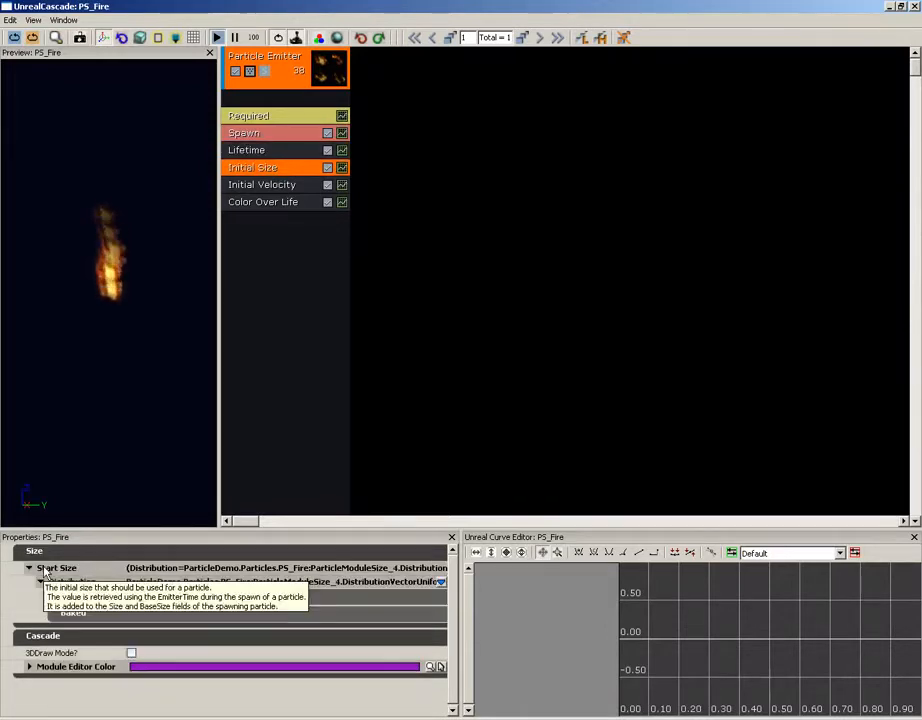
left_click(41, 582)
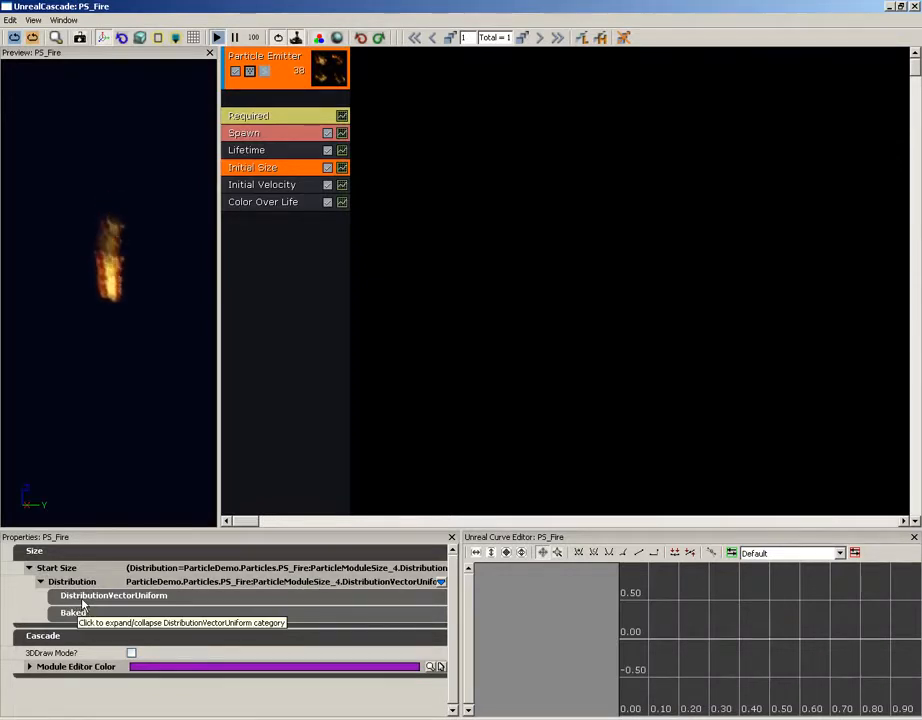
left_click(83, 599)
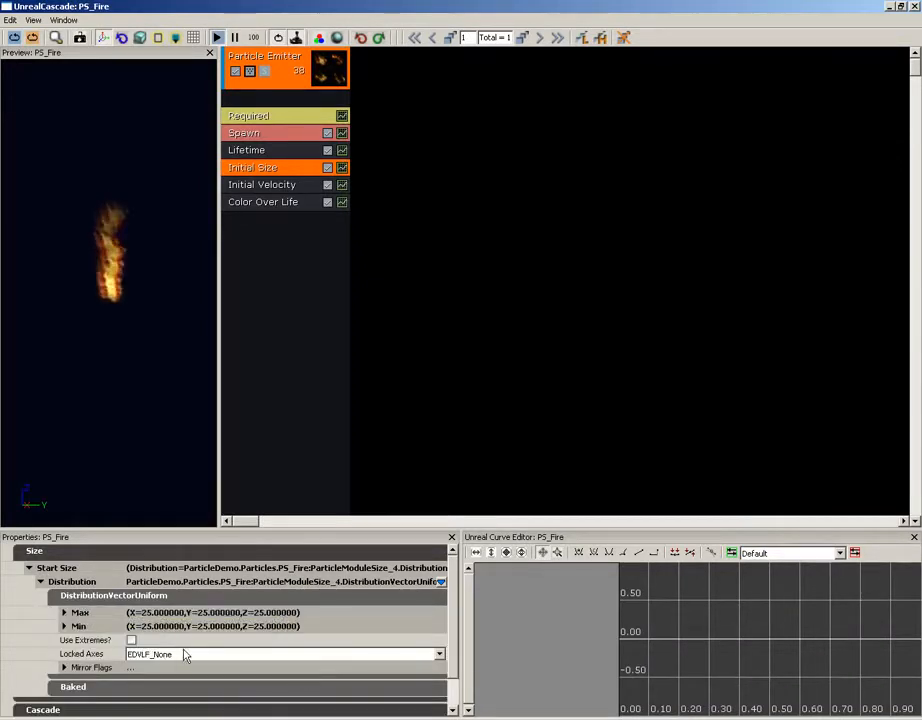
left_click(82, 612)
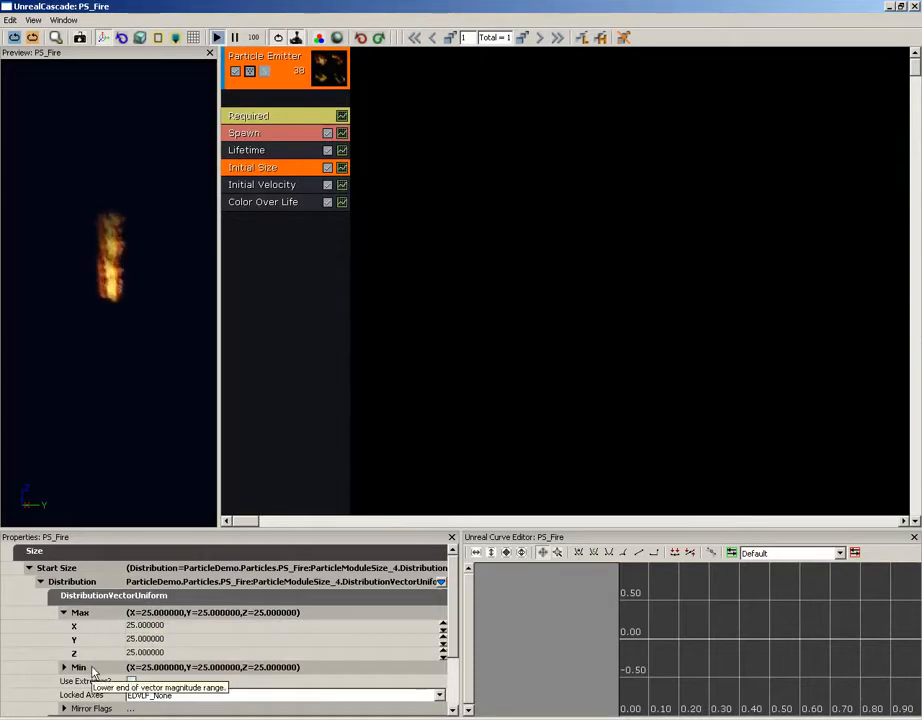
left_click(88, 667)
scroll(325, 630, "down", 3)
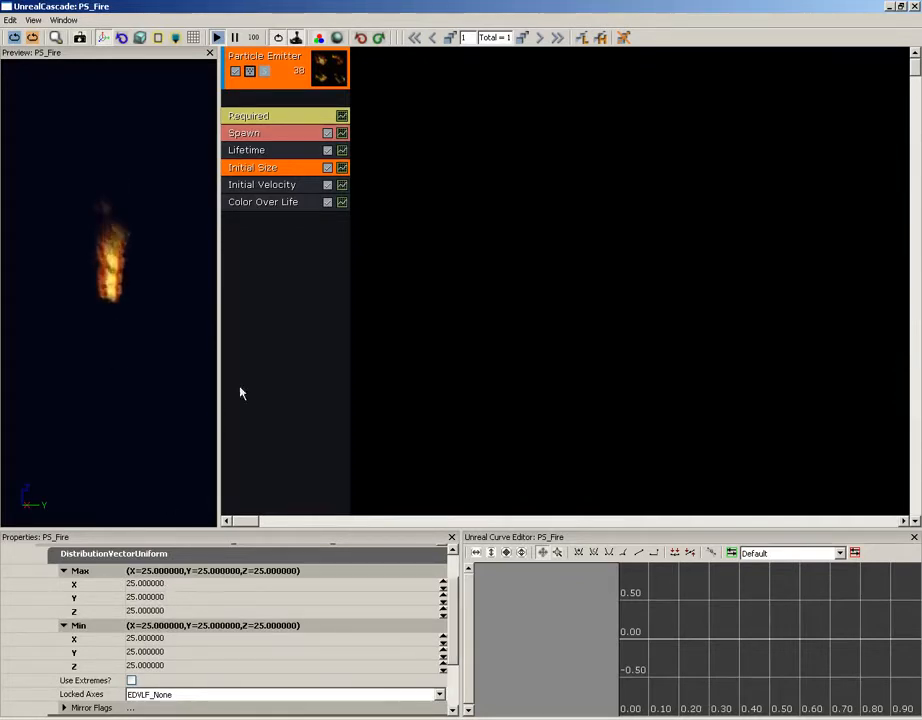
Set the minimum Start Velocity in the Initial Velocity module to X -20, Y -20 and Z 75.
left_click(275, 194)
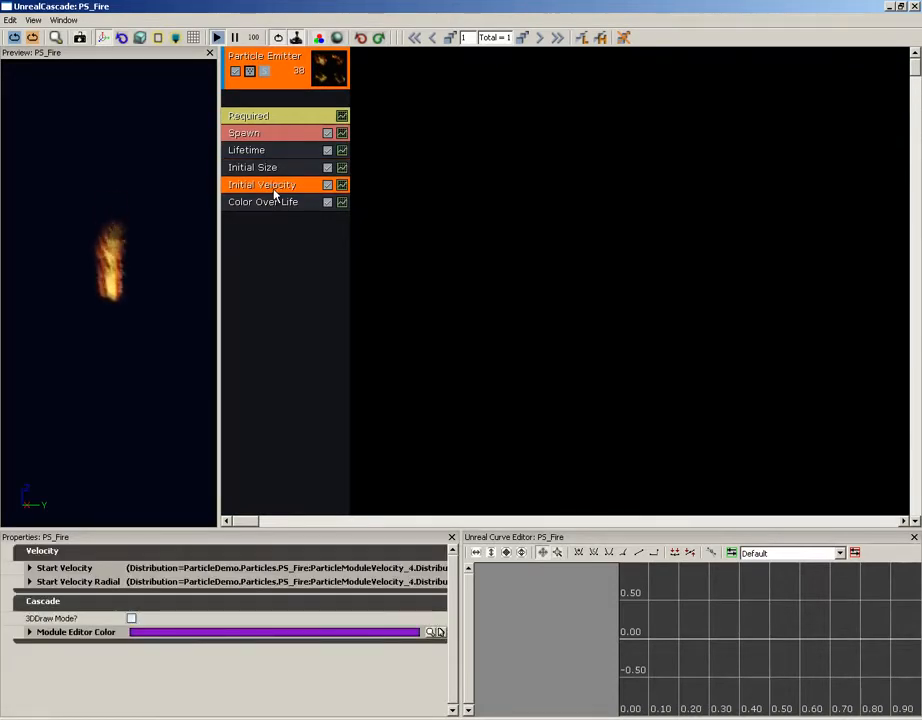
left_click(41, 567)
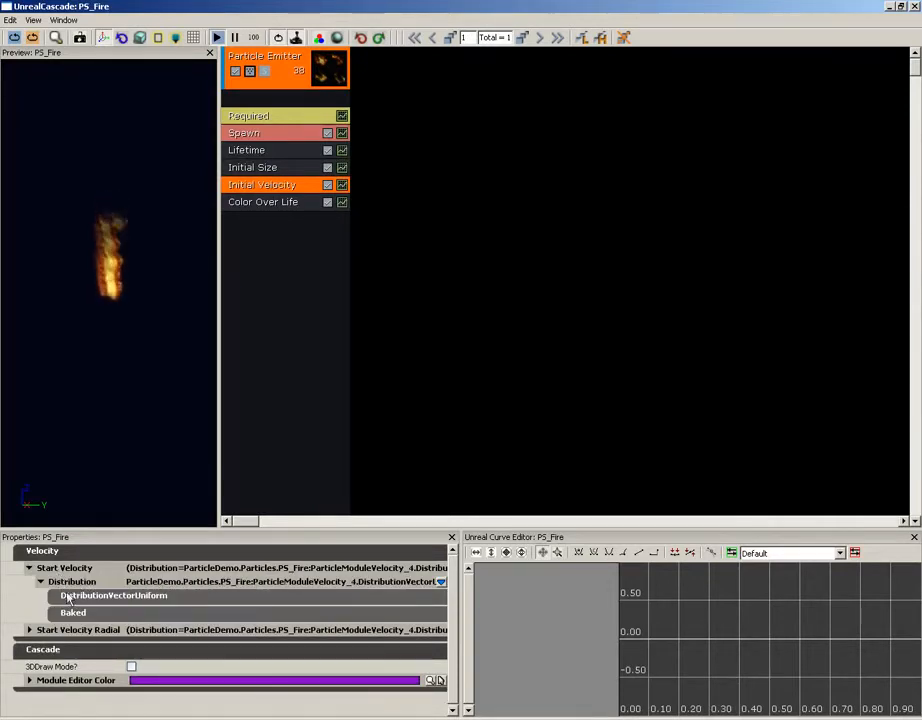
left_click(62, 596)
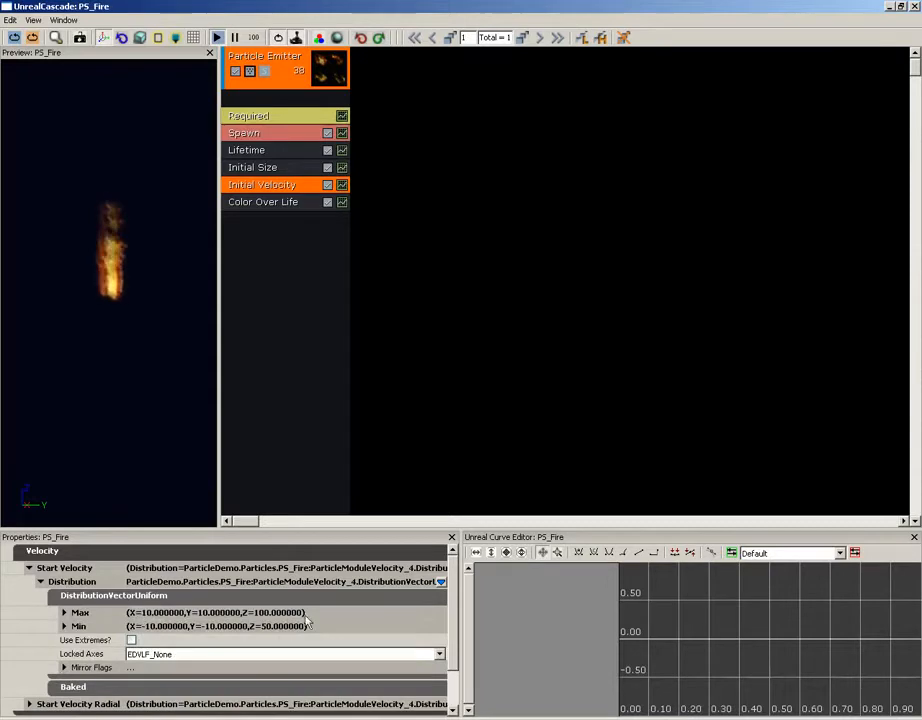
left_click(63, 612)
left_click(63, 667)
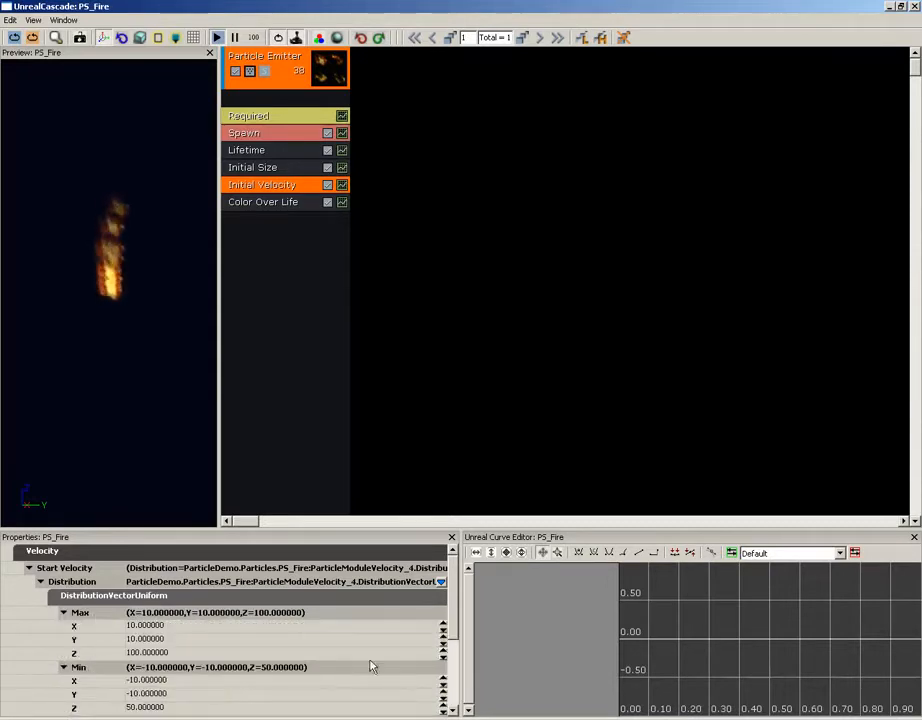
scroll(449, 625, "down", 2)
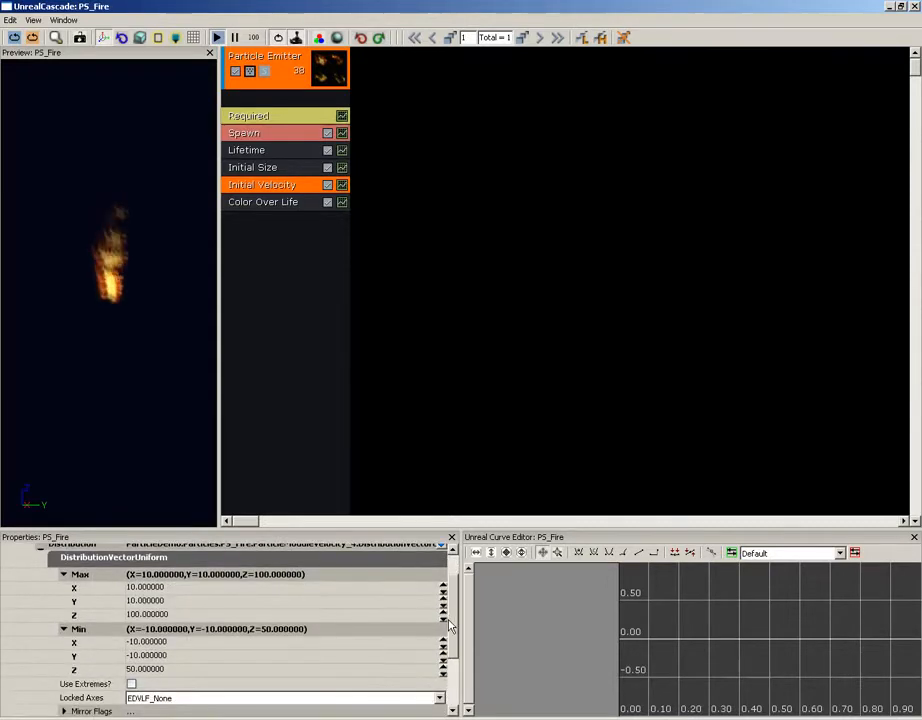
left_click(179, 645)
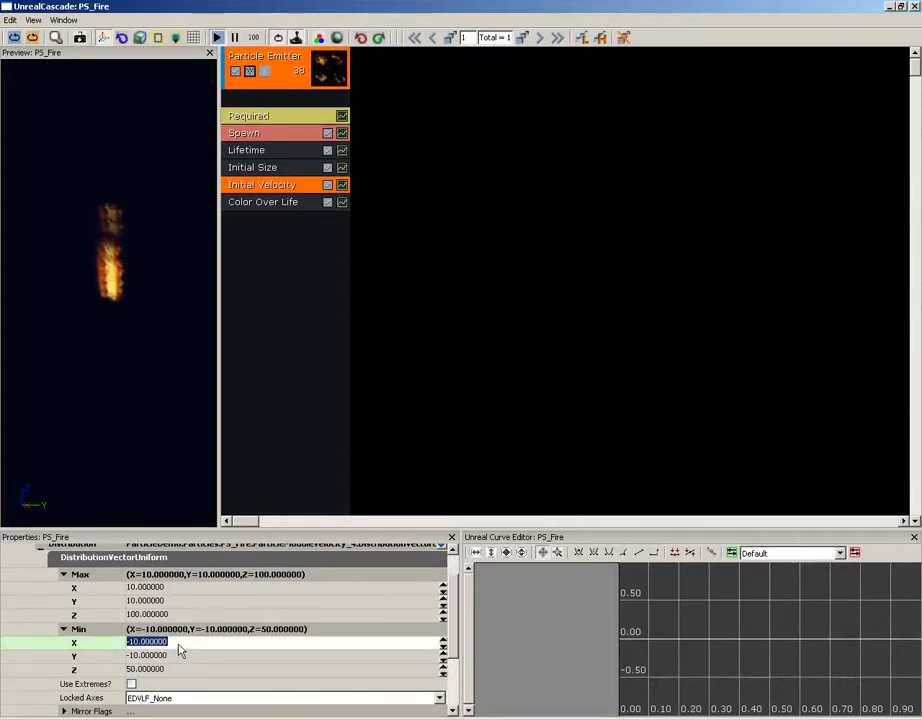
type("-20")
left_click(179, 651)
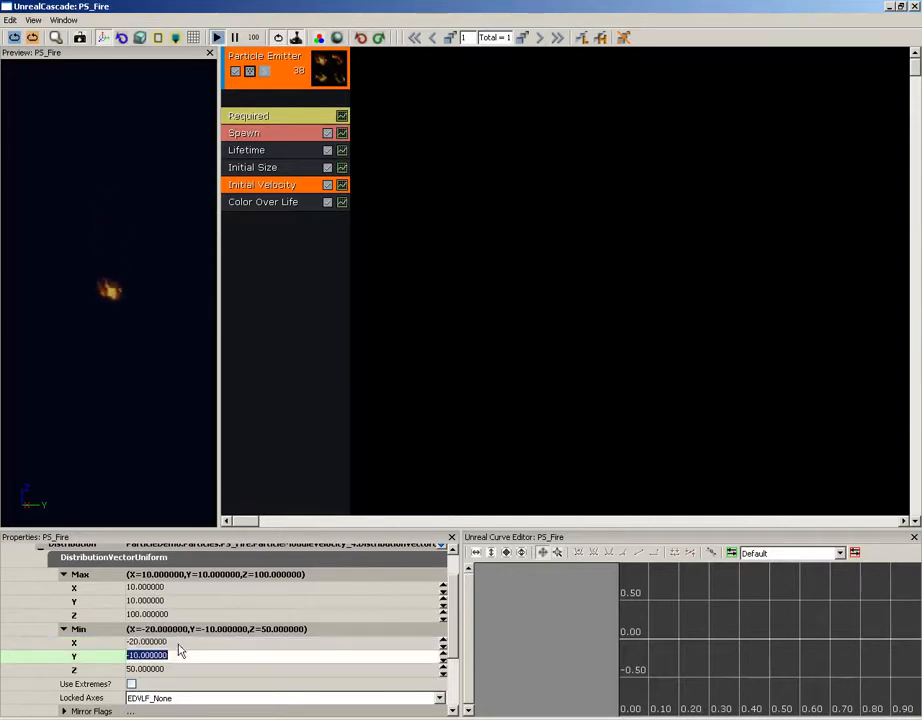
type("-20")
key("Tab")
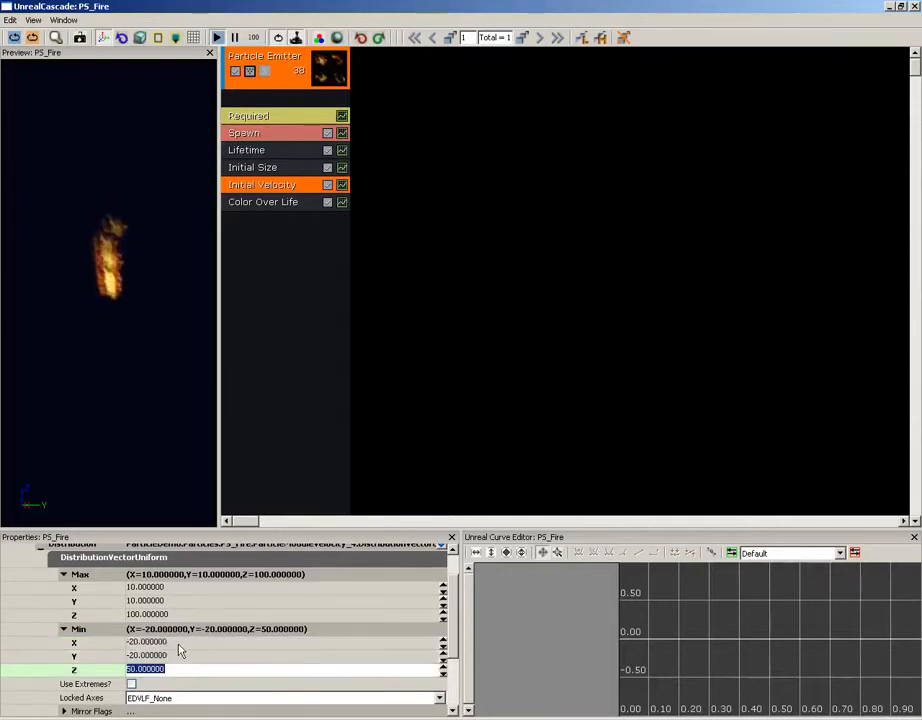
type("75")
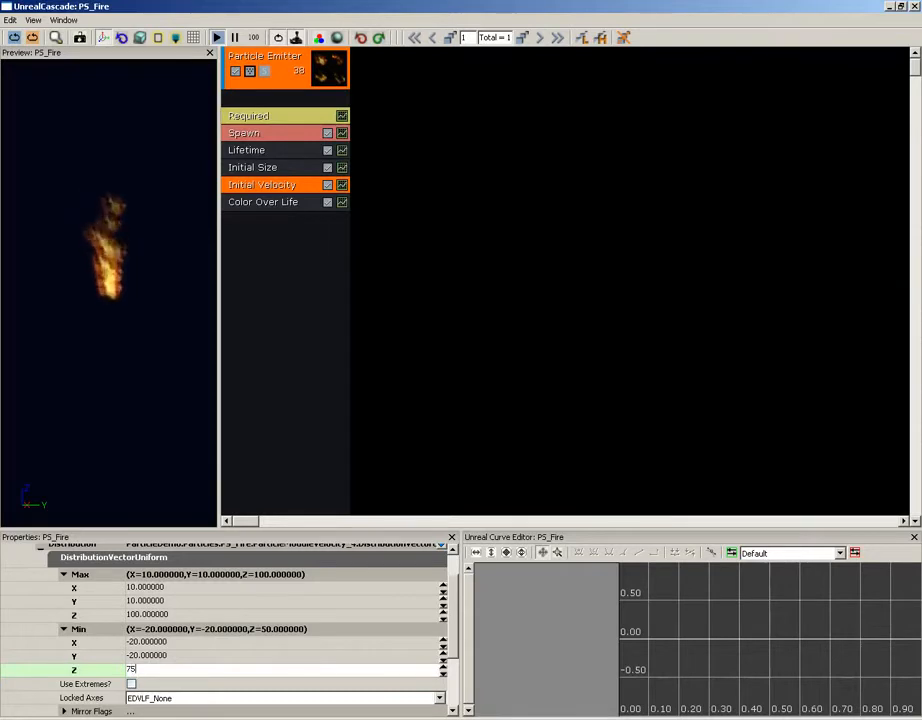
Set the maximum Start Velocity to X 20, Y 20 and Z 125.
key("shift+Tab")
key("shift+Tab")
key("shift+Tab")
key("shift+Tab")
key("shift+Tab")
key("shift+Tab")
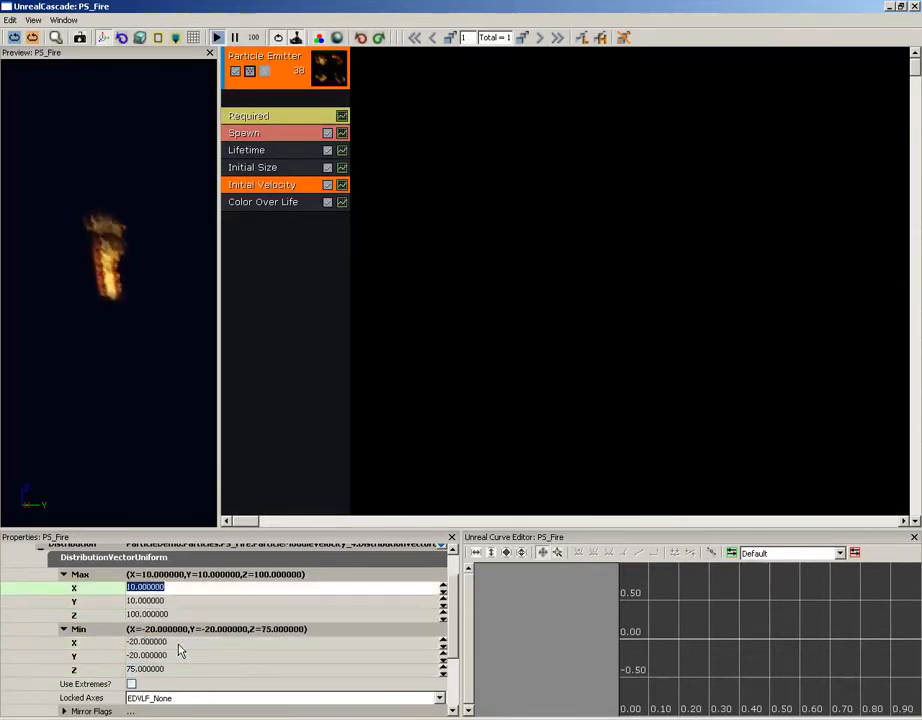
type("20")
key("Tab")
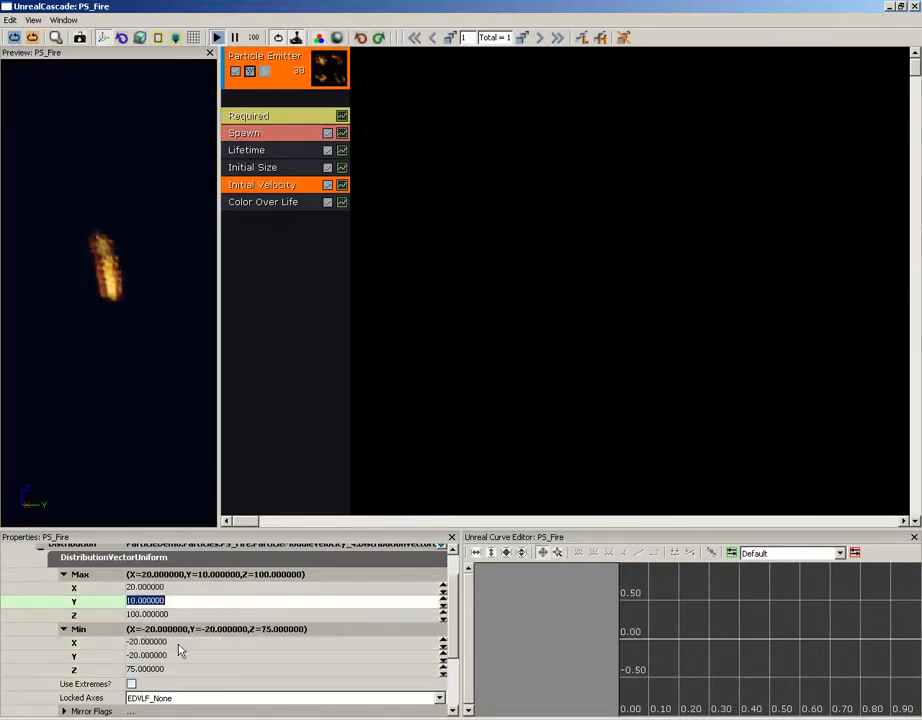
type("20")
key("Tab")
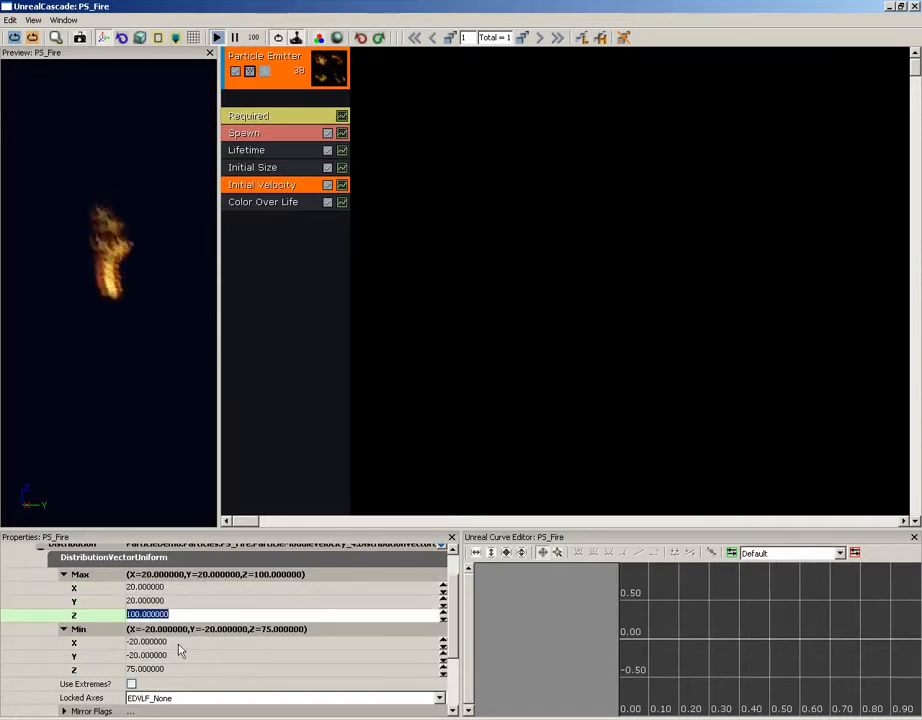
type("125")
key("Return")
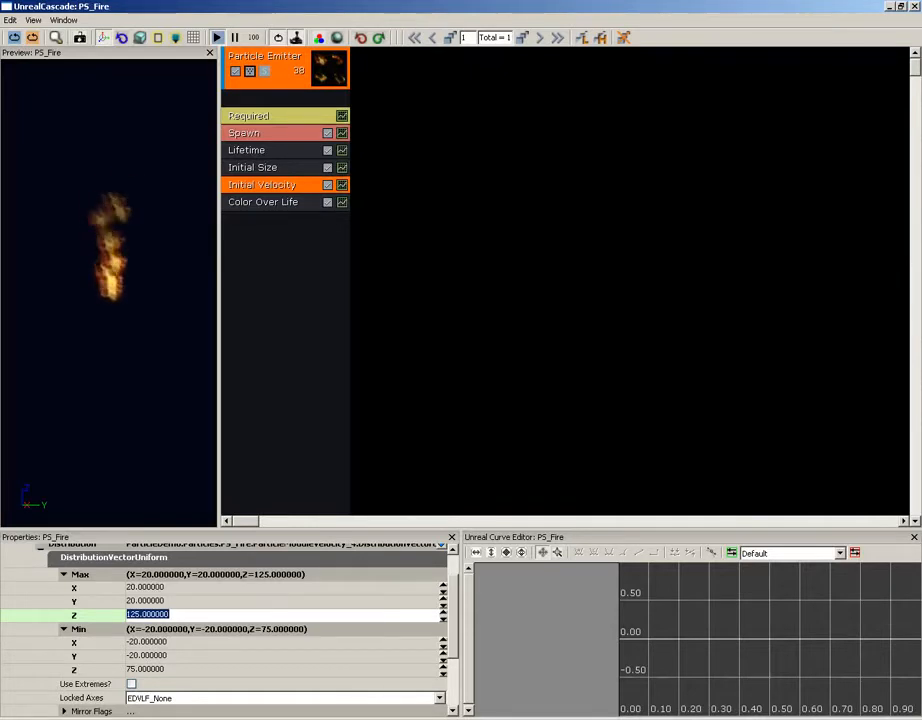
Change the Color Over Life module's color distribution to DistributionVectorConstant.
left_click(303, 205)
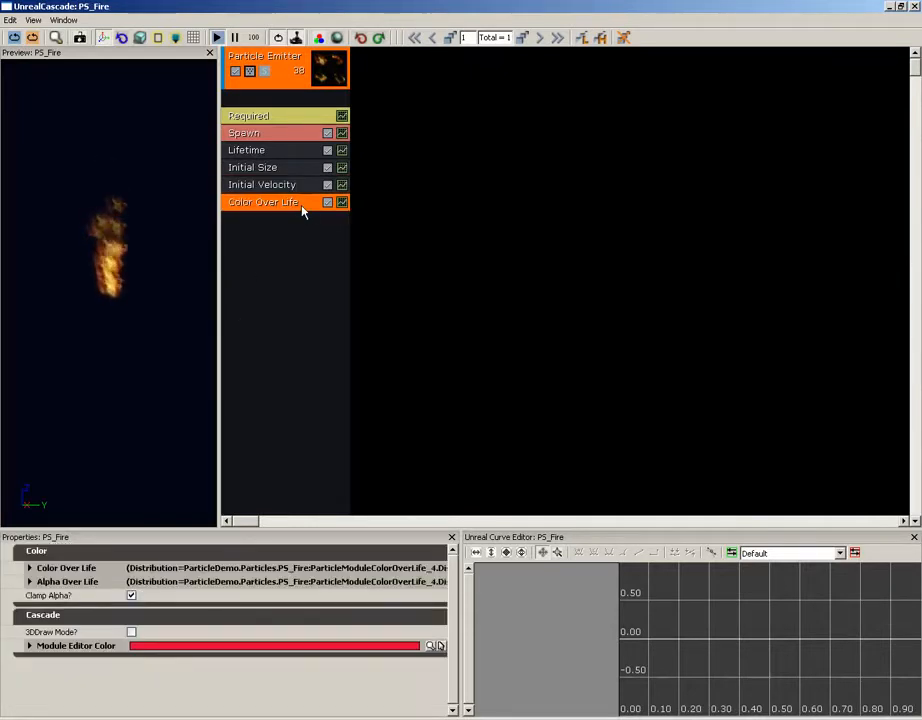
left_click(52, 570)
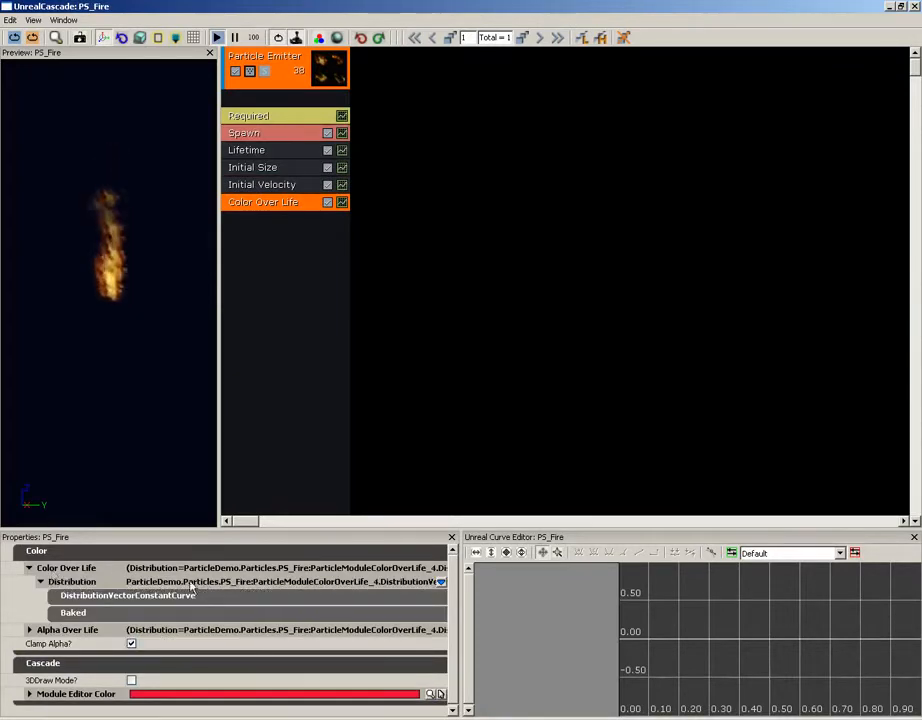
left_click(70, 598)
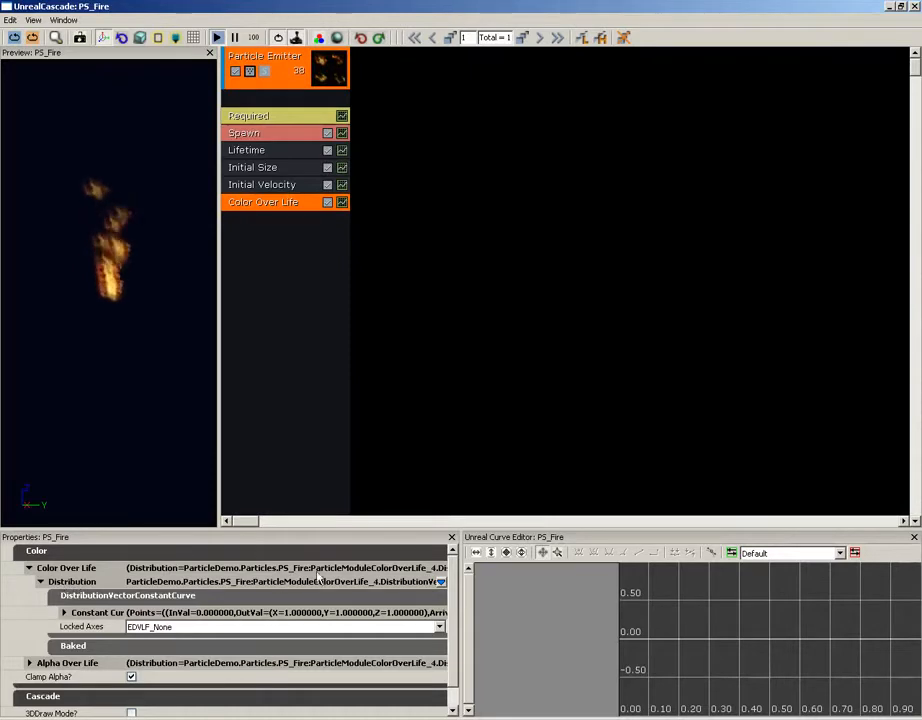
left_click(441, 581)
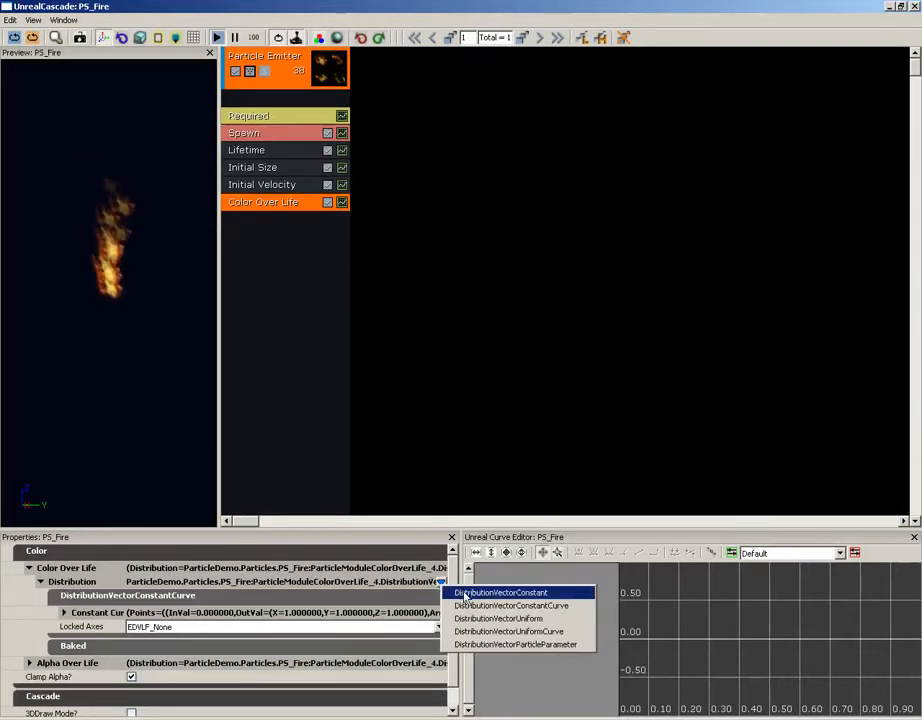
left_click(464, 594)
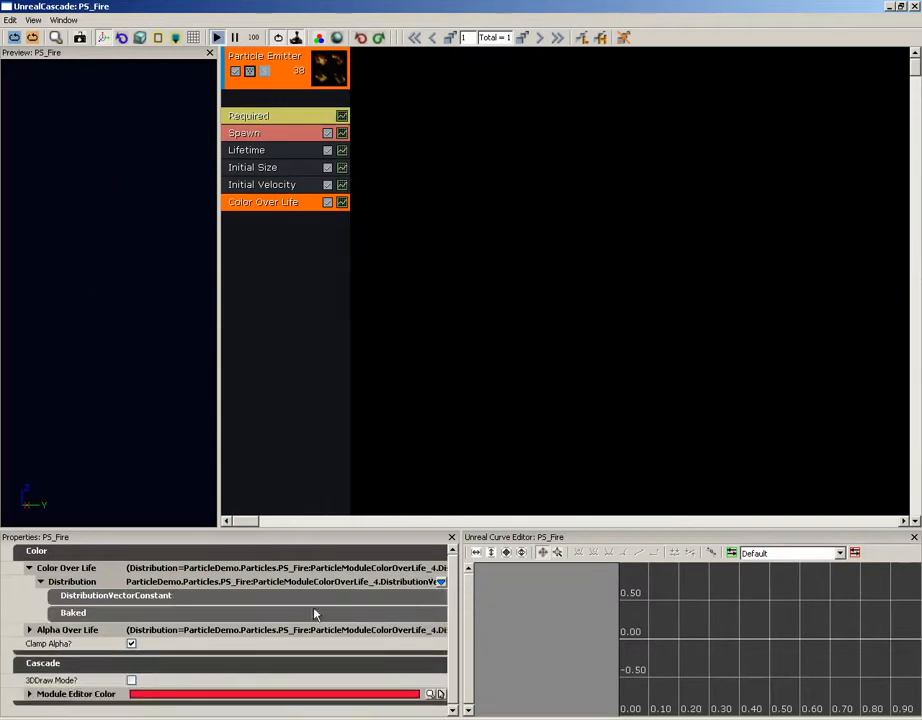
Set the constant color's X, Y and Z to 1 and collapse the Color Over Life property.
left_click(85, 614)
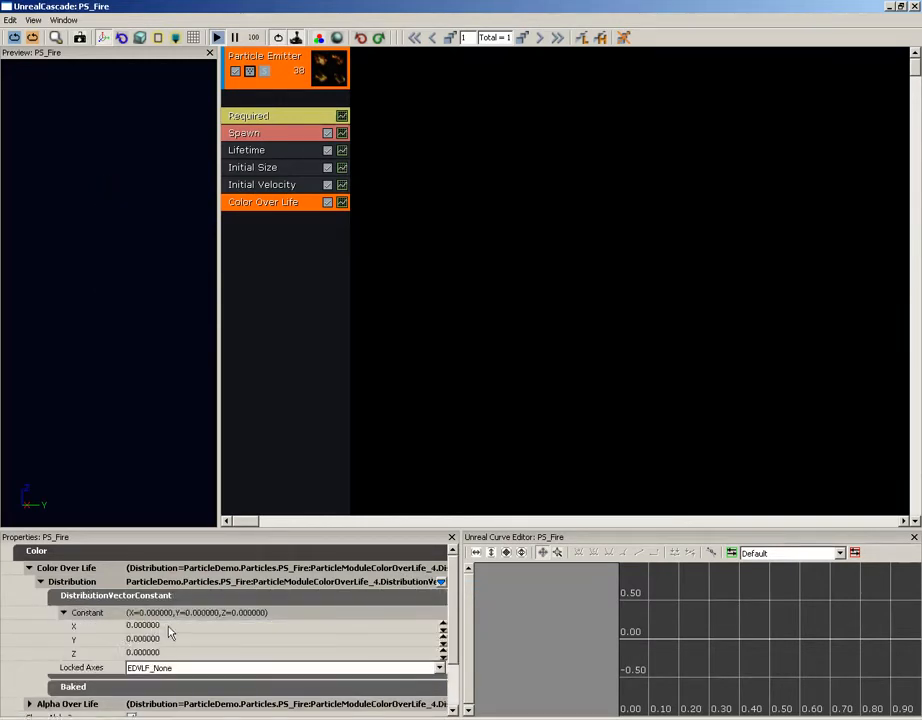
left_click(168, 626)
type("1")
key("Tab")
type("1")
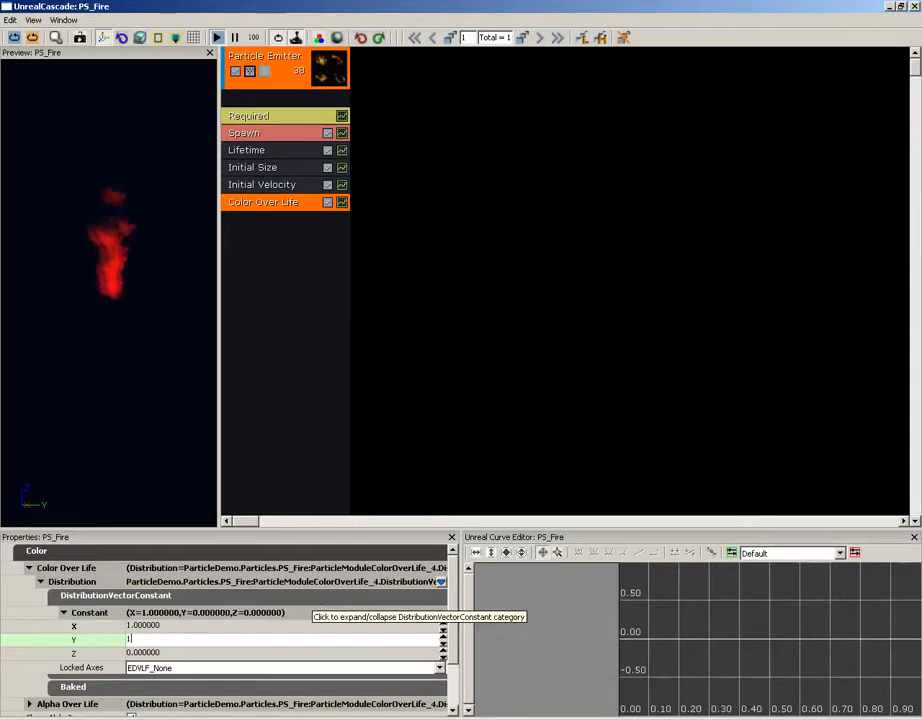
key("Tab")
type("1")
key("Return")
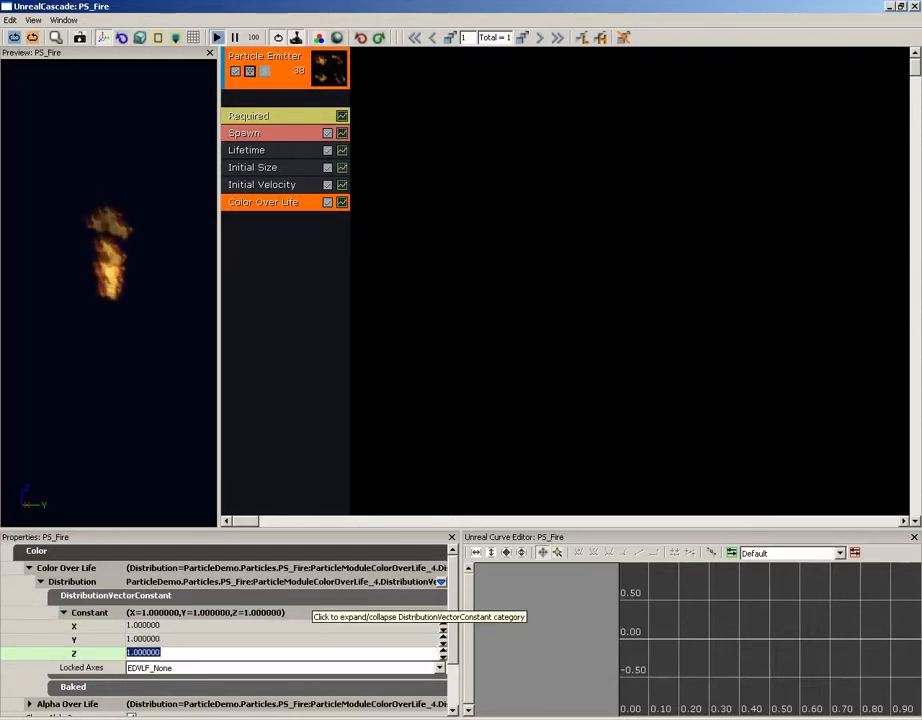
left_click(114, 595)
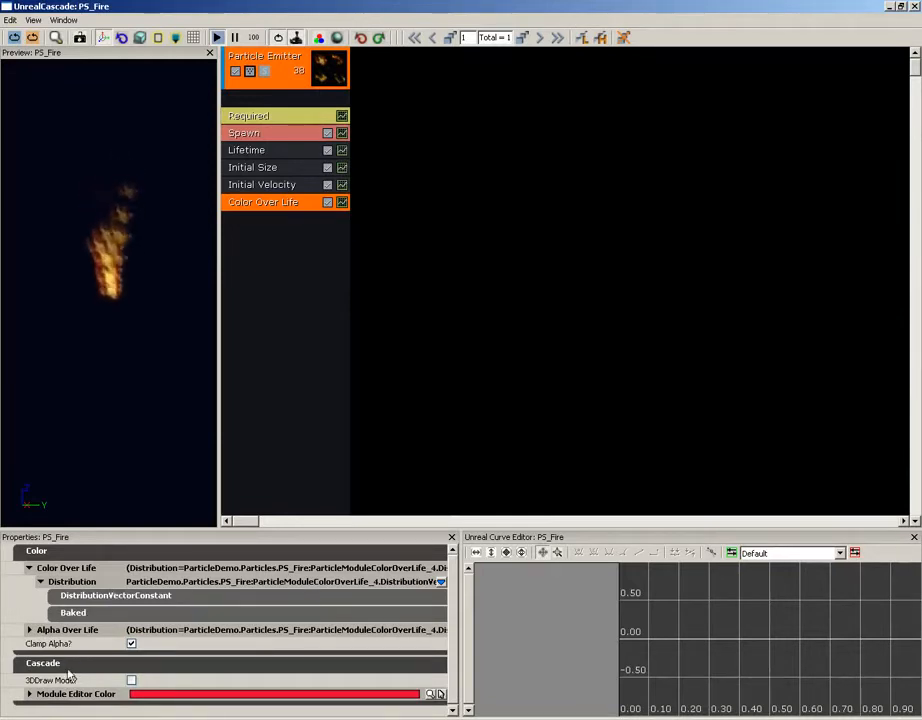
left_click(31, 568)
Expand both points of the Alpha Over Life constant curve, enlarge the properties area, and open point 0's In Val for editing.
left_click(30, 582)
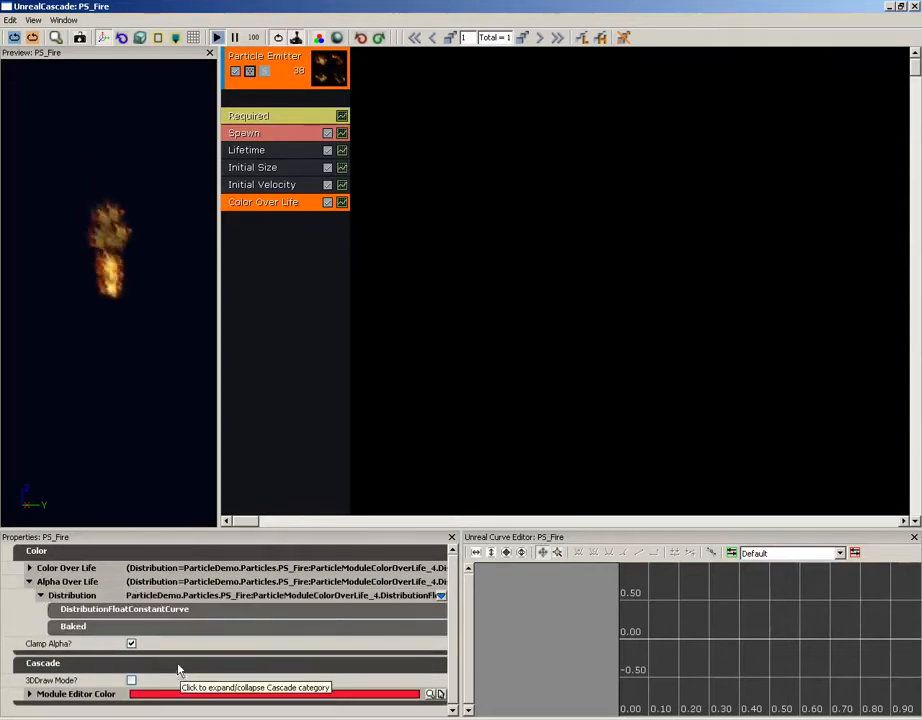
left_click(89, 611)
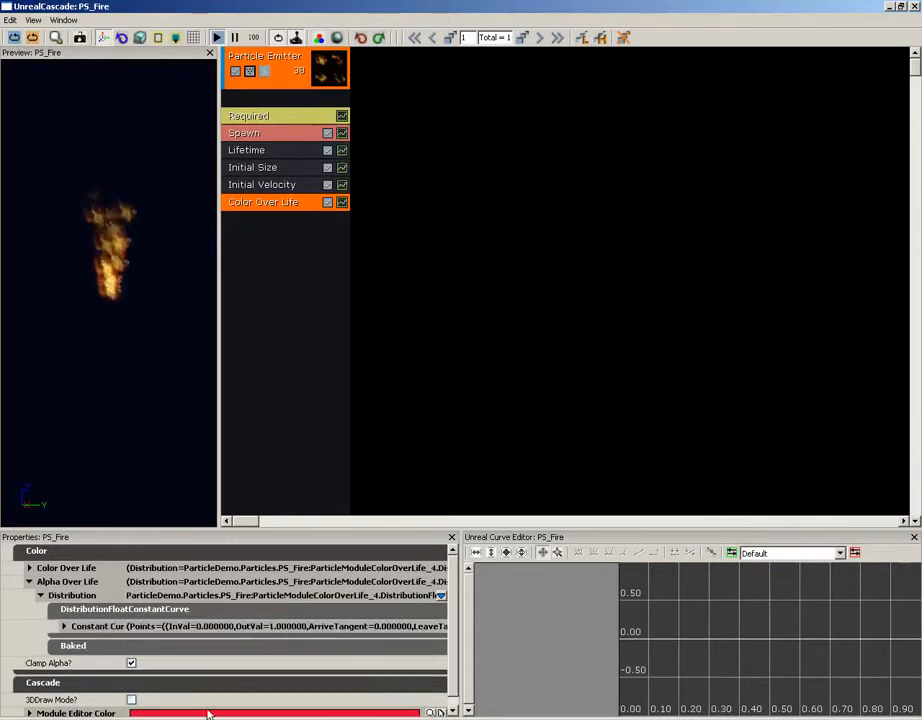
left_click(64, 626)
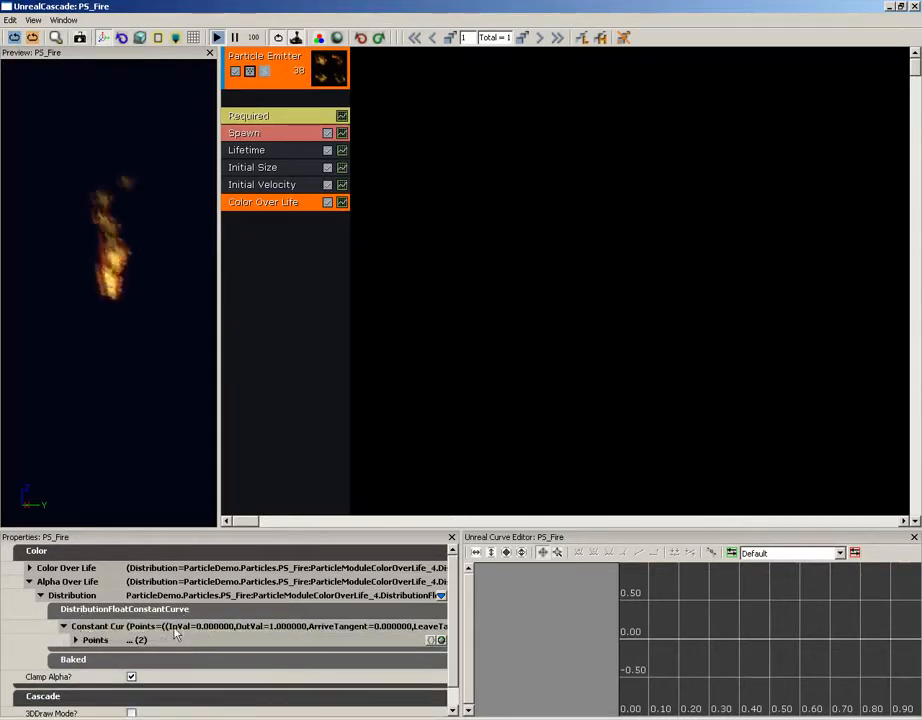
left_click(83, 643)
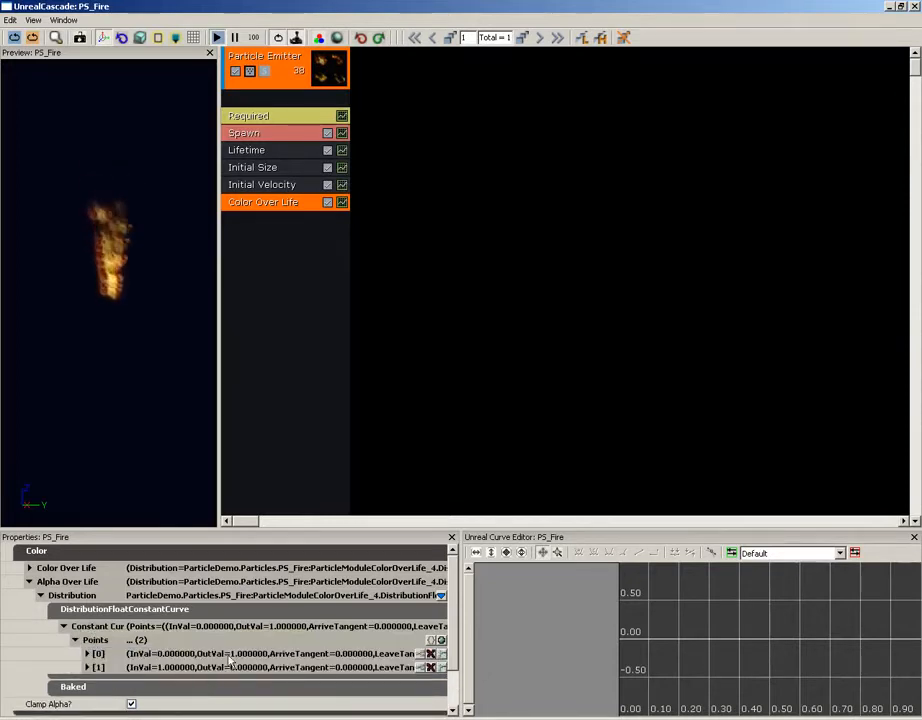
left_click_drag(420, 527, 416, 389)
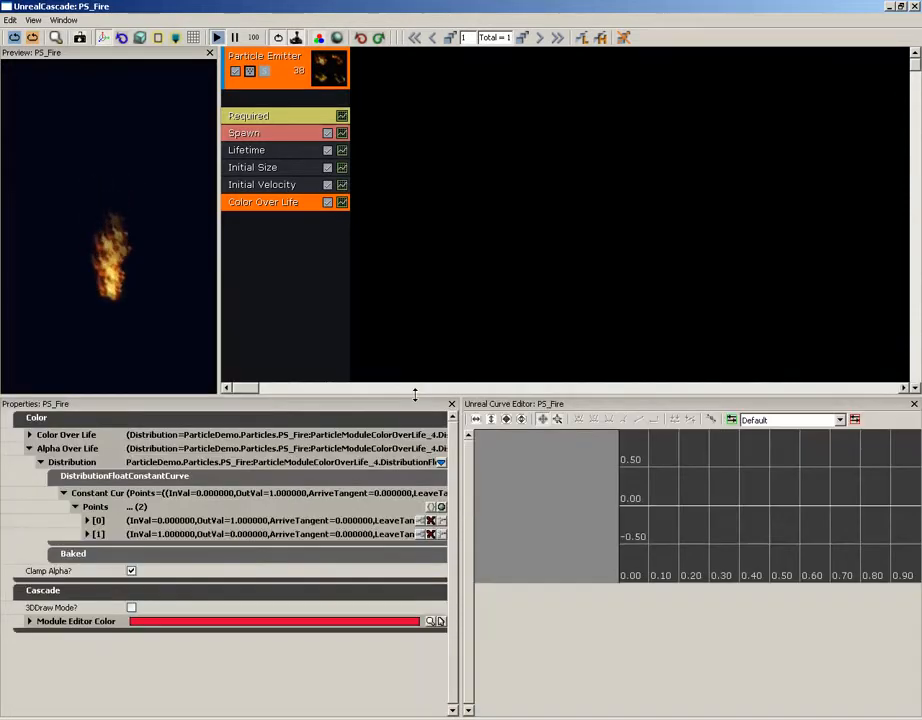
left_click(87, 520)
left_click(87, 602)
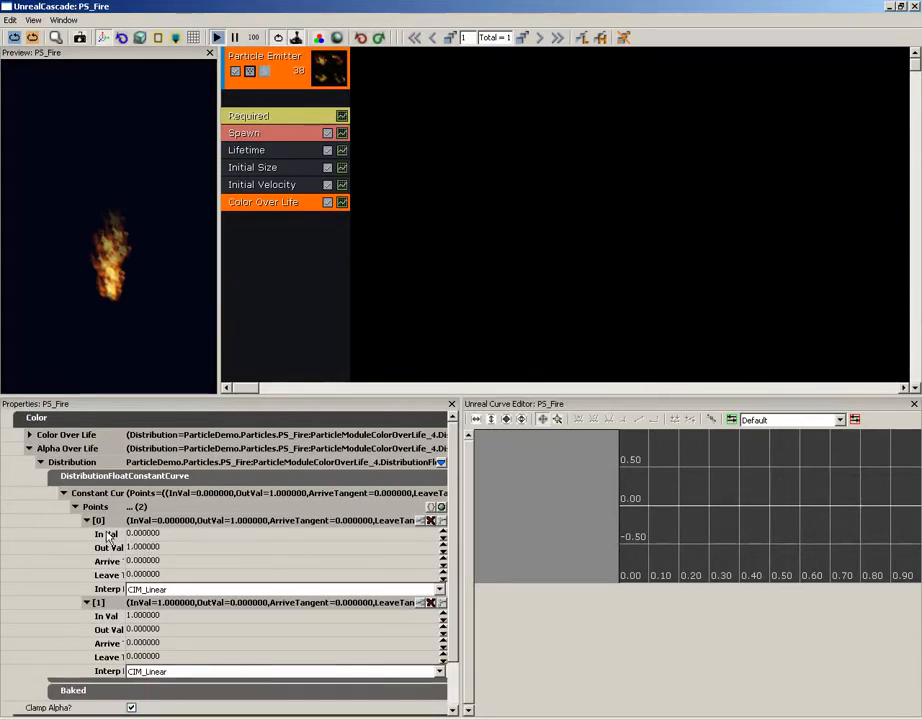
left_click(172, 536)
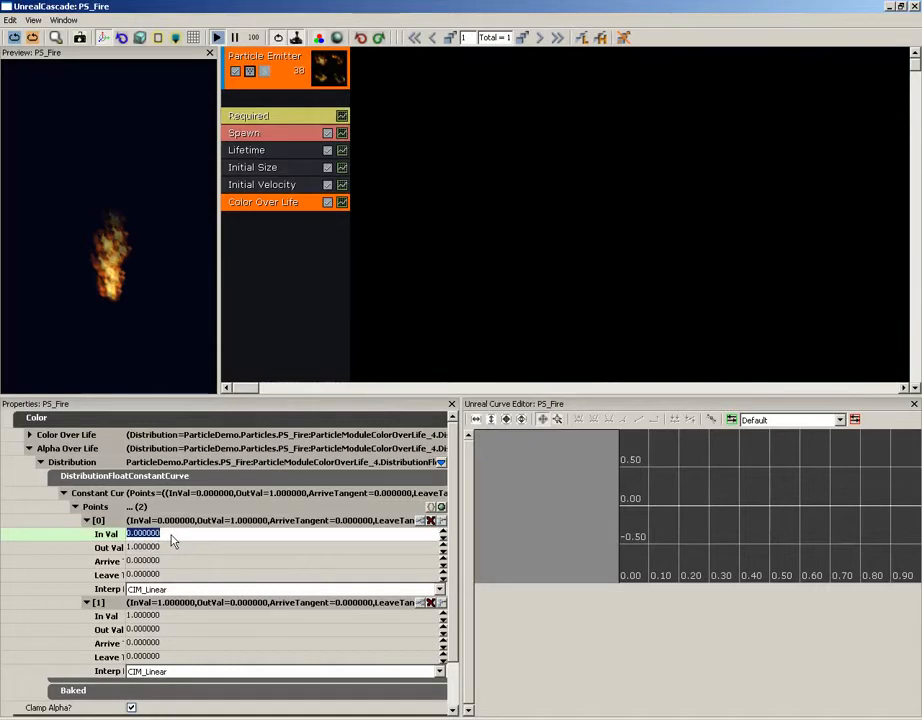
Review the In Val and Out Val of both points on the Alpha Over Life constant curve.
left_click(172, 550)
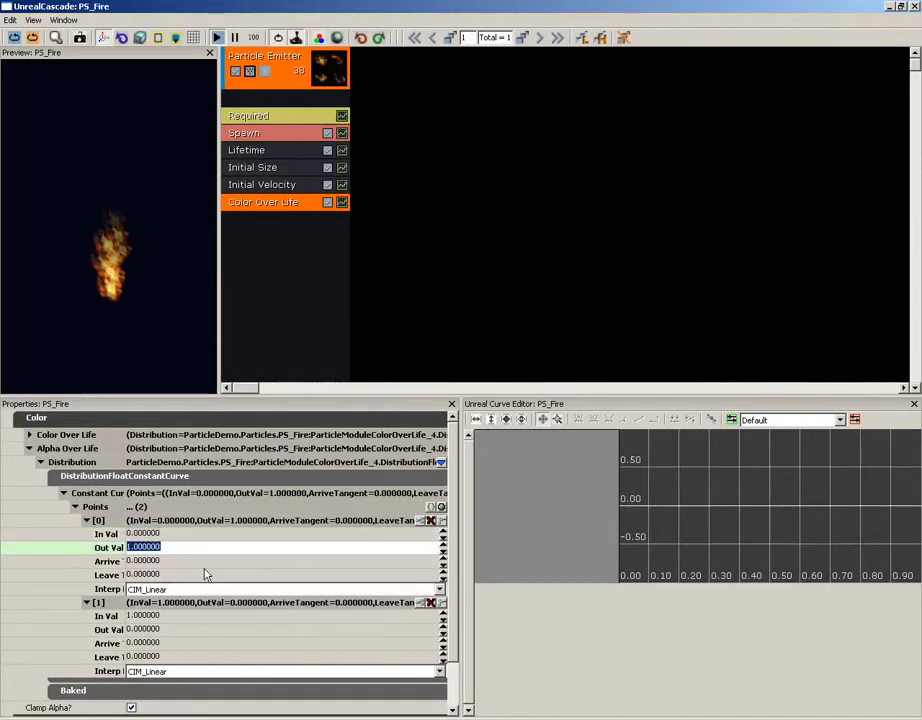
left_click(178, 617)
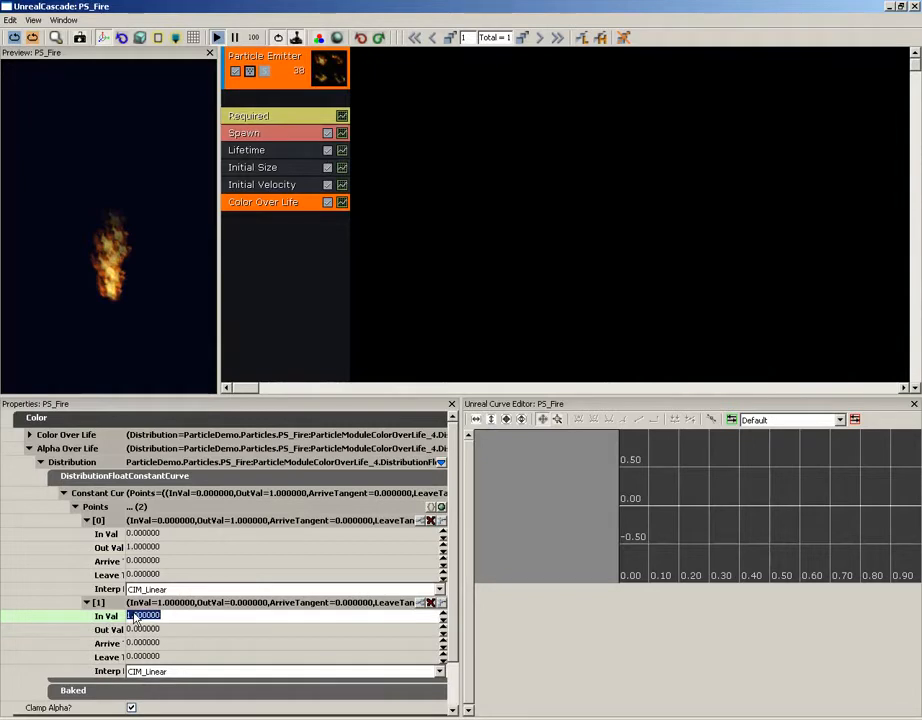
key("Tab")
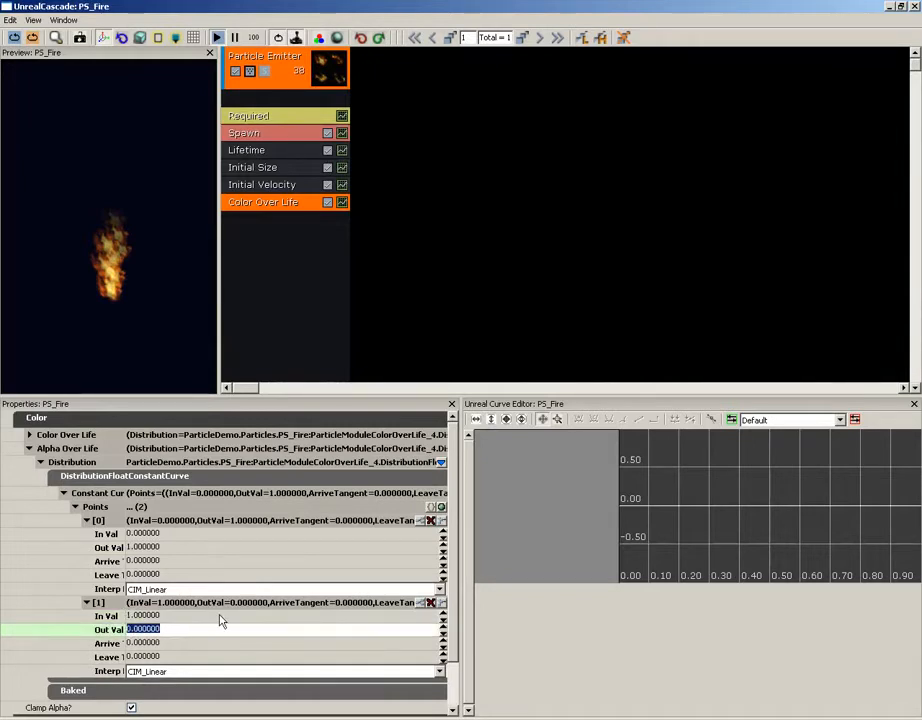
left_click(171, 535)
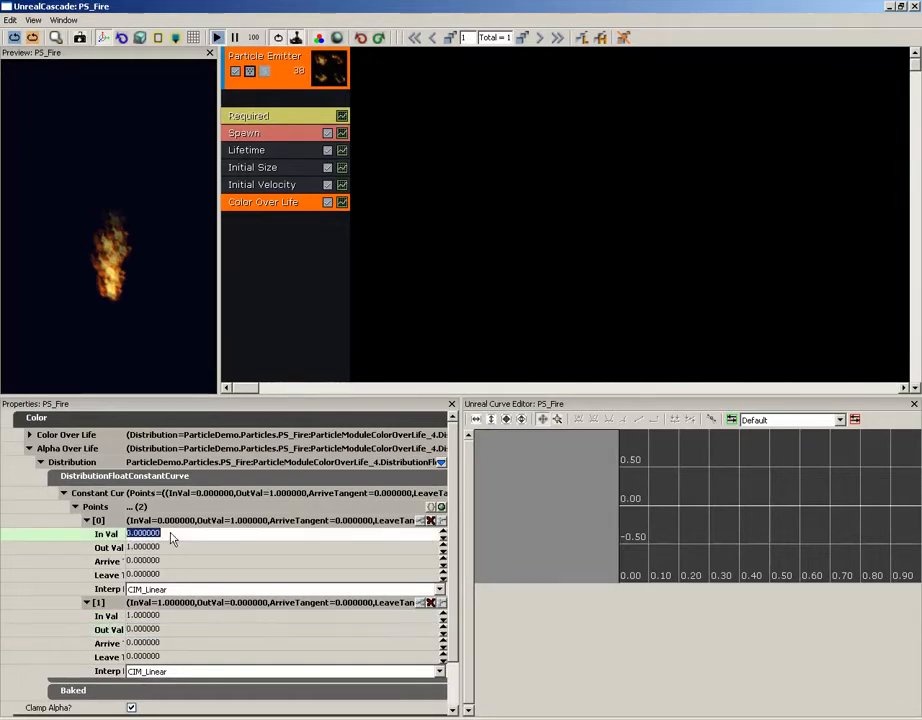
left_click(169, 619)
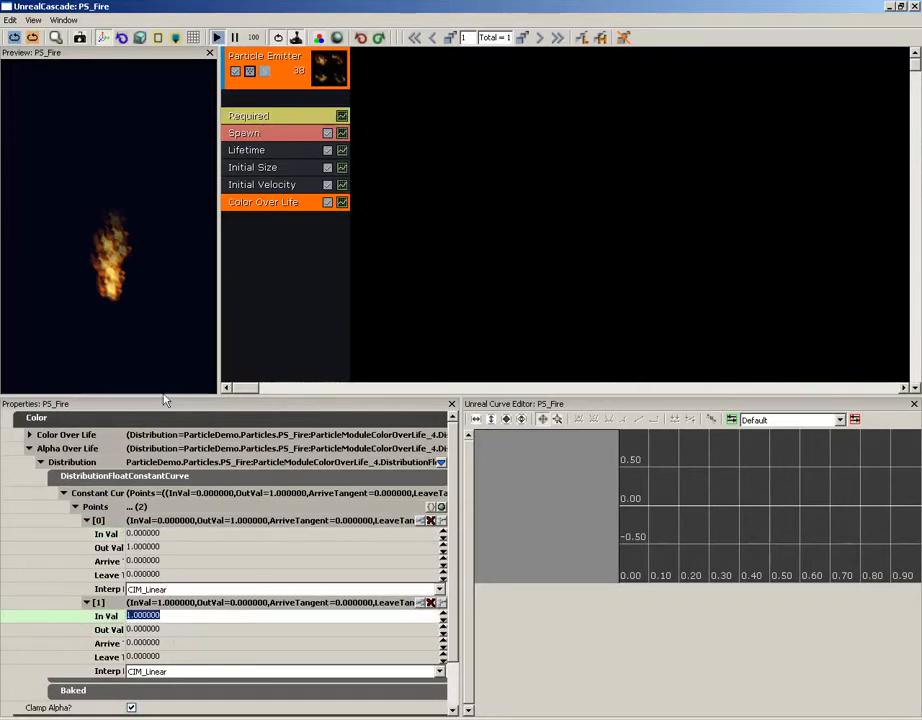
left_click(144, 318)
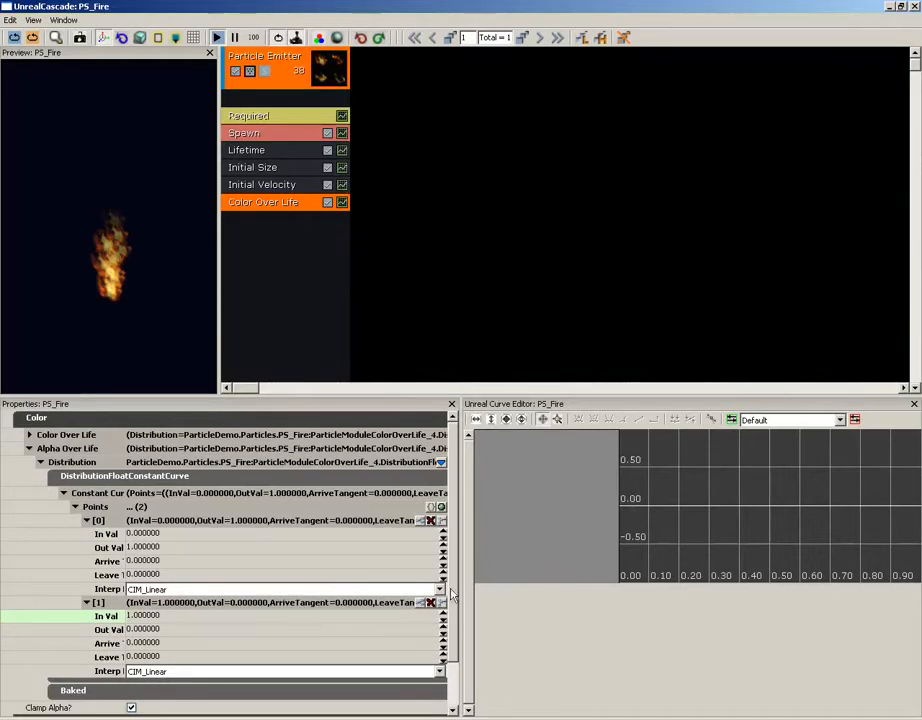
Shrink the properties area and display the Color Over Life module's curves in the curve editor.
left_click_drag(477, 393, 475, 442)
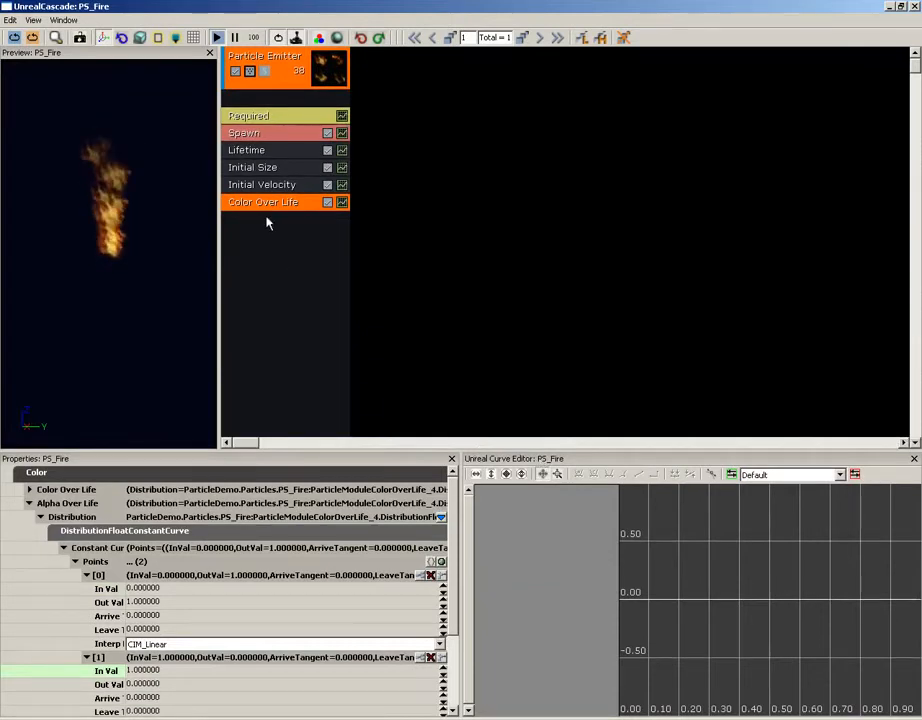
left_click(342, 203)
left_click_drag(744, 577, 761, 612)
scroll(759, 608, "down", 3)
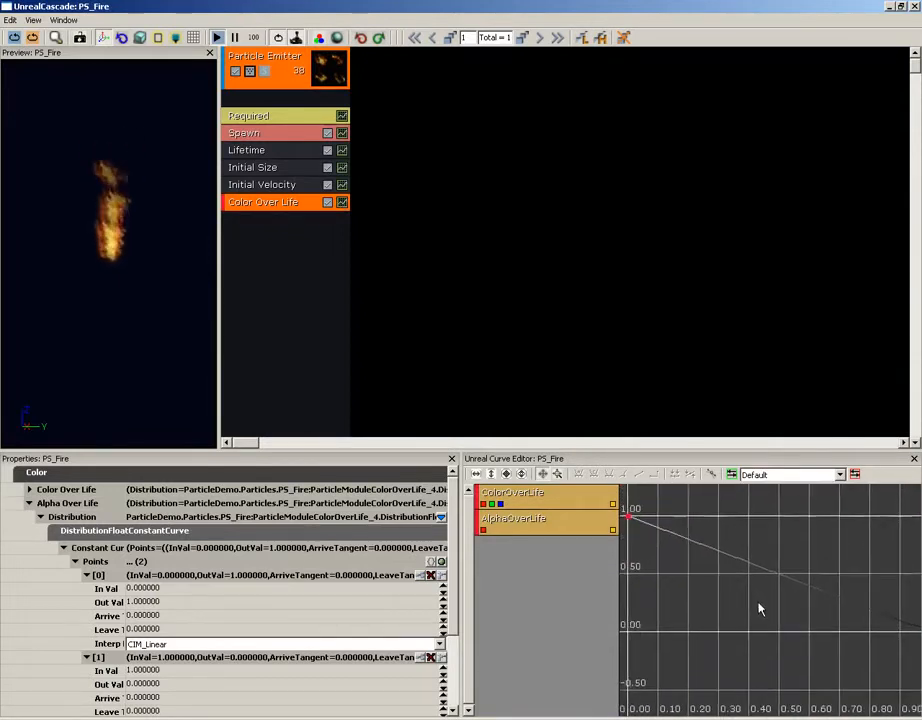
scroll(750, 589, "down", 1)
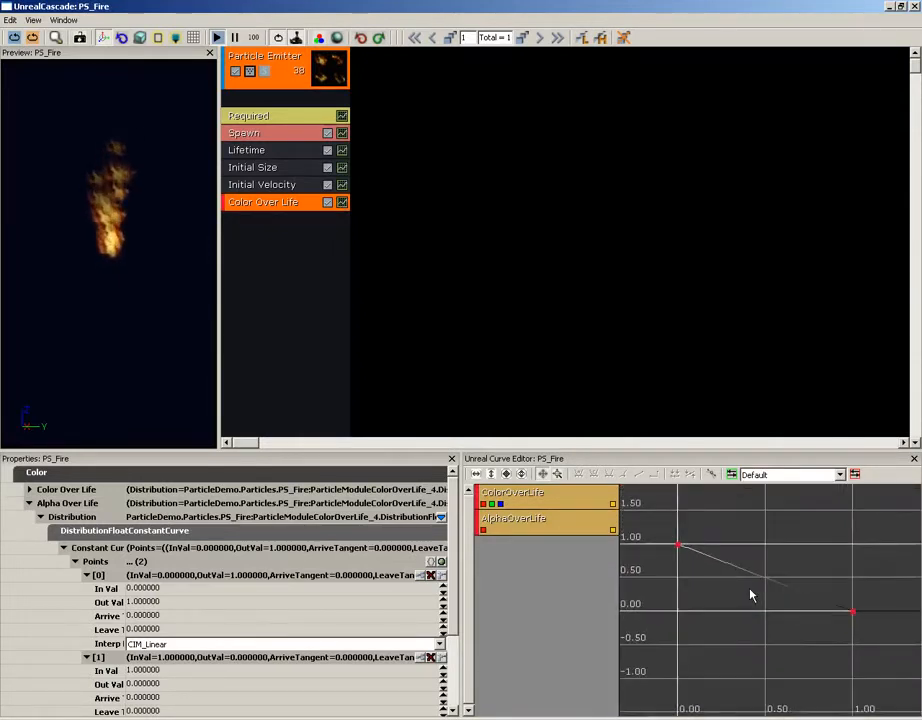
scroll(750, 589, "up", 1)
left_click_drag(738, 589, 734, 598)
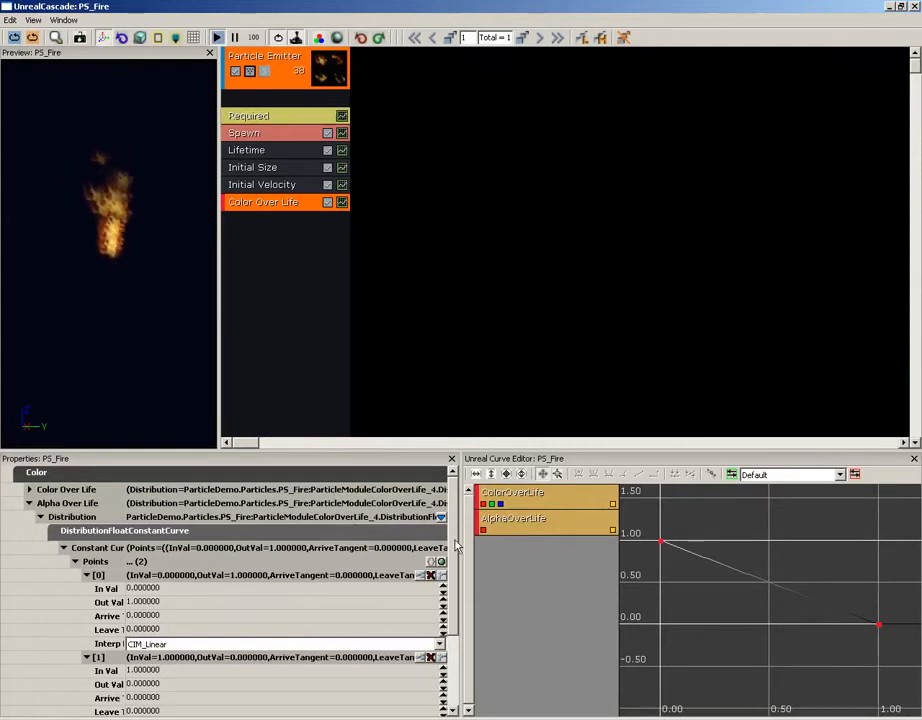
Add a third point to the Alpha Over Life constant curve and expand its values.
scroll(216, 528, "down", 1)
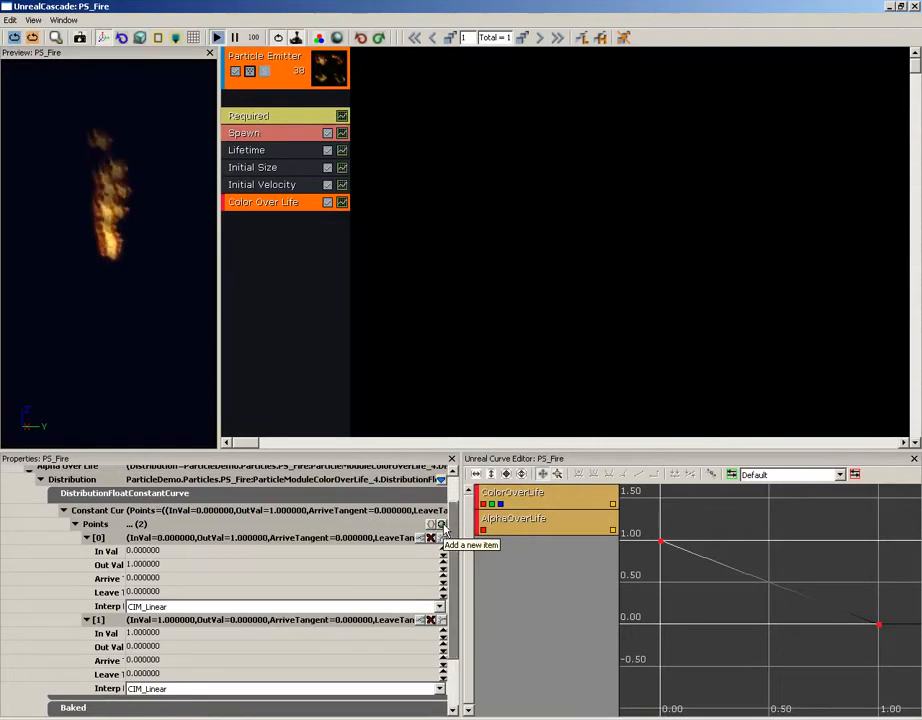
left_click(441, 524)
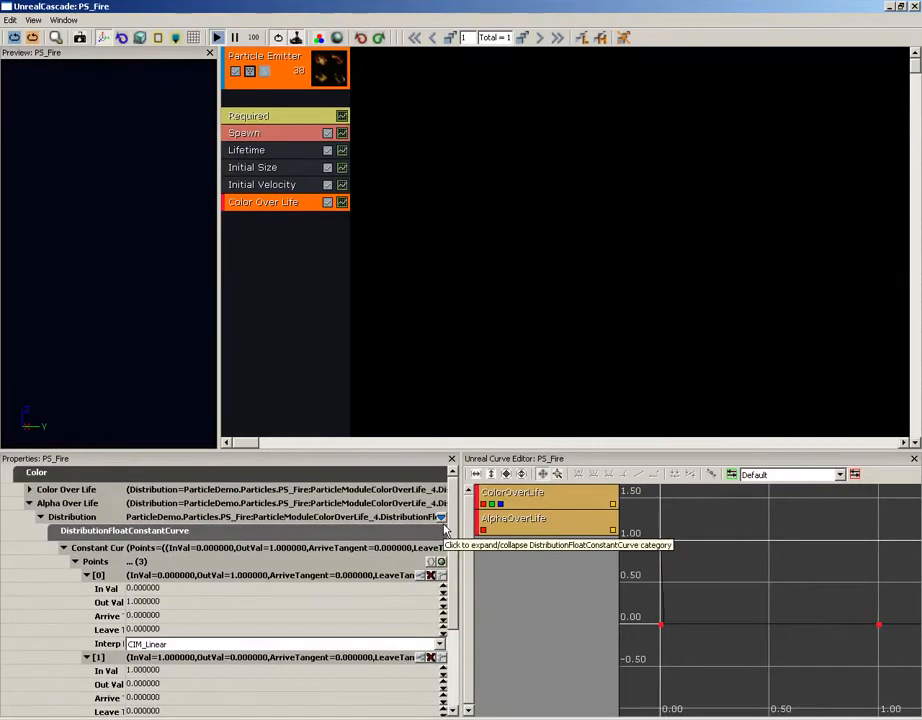
scroll(448, 580, "down", 3)
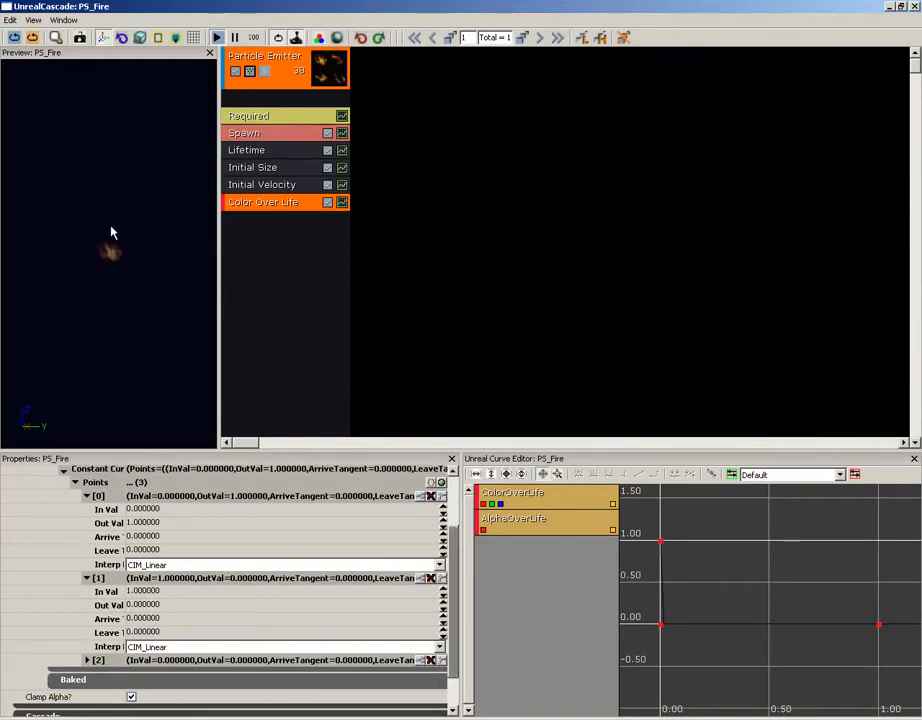
left_click(88, 661)
scroll(297, 612, "down", 3)
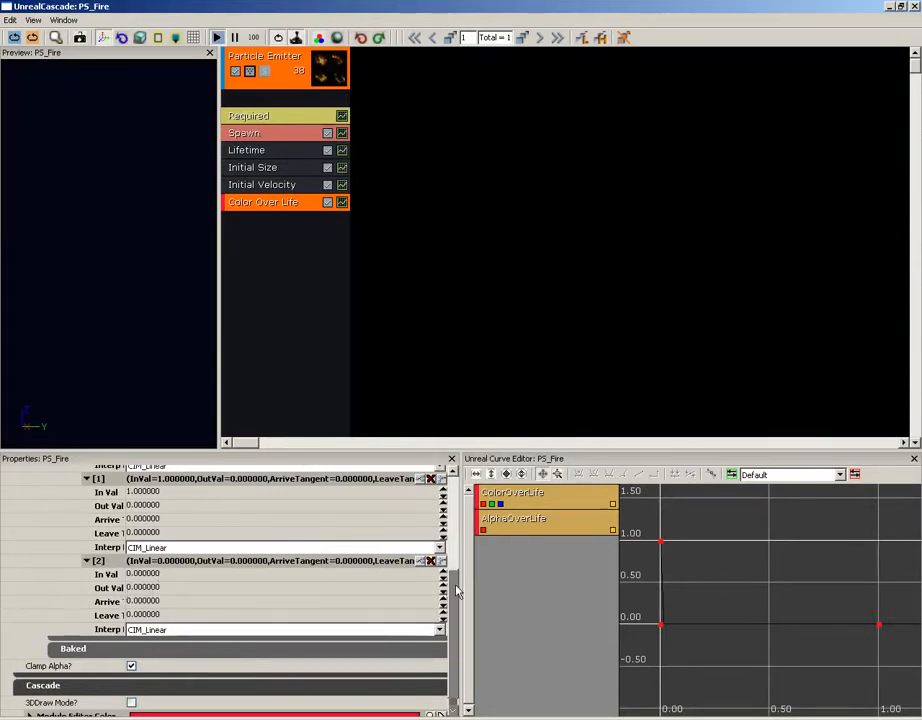
Set the Out Val of Alpha Over Life curve point 0 to 0.
scroll(456, 594, "up", 4)
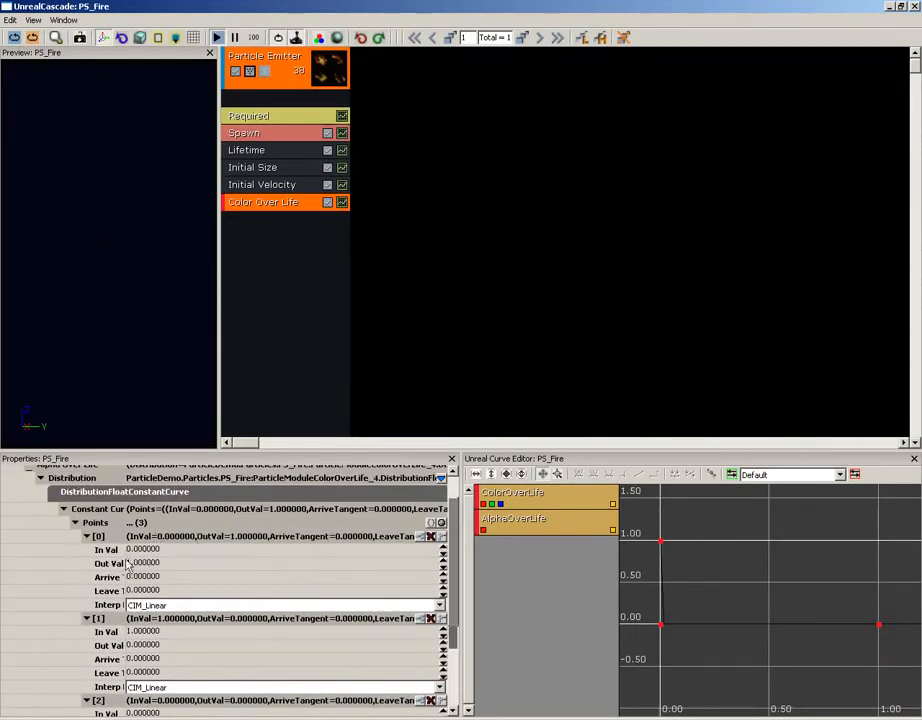
scroll(225, 600, "down", 4)
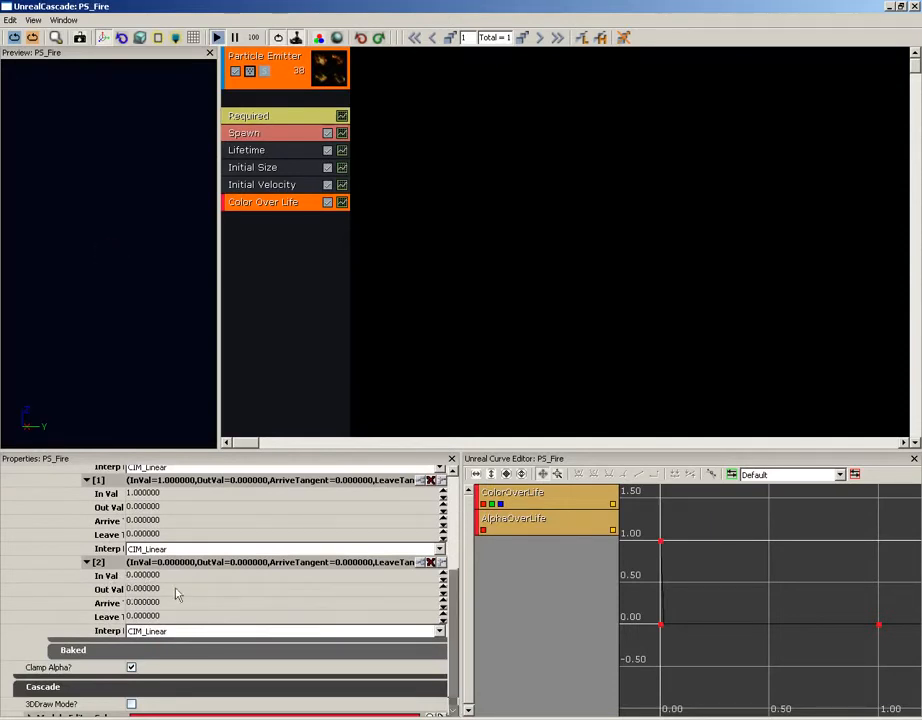
scroll(449, 618, "up", 5)
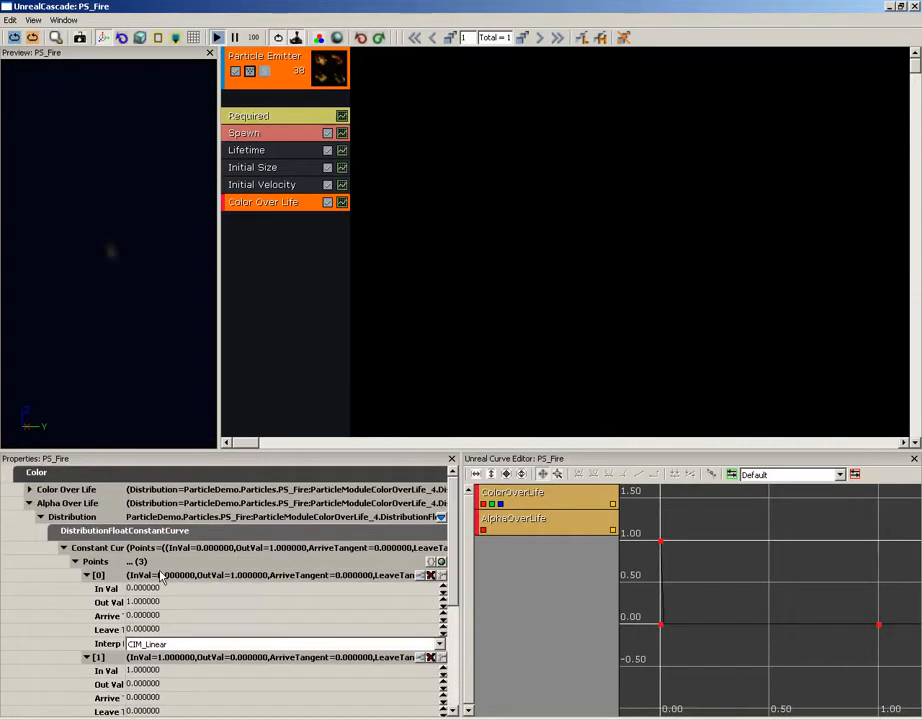
left_click(145, 589)
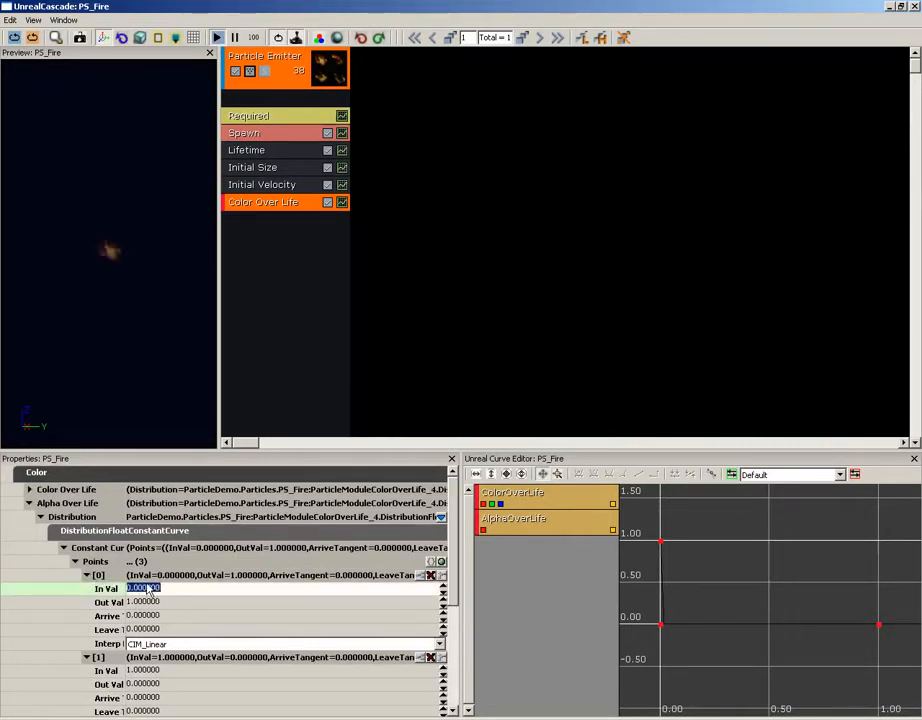
key("Tab")
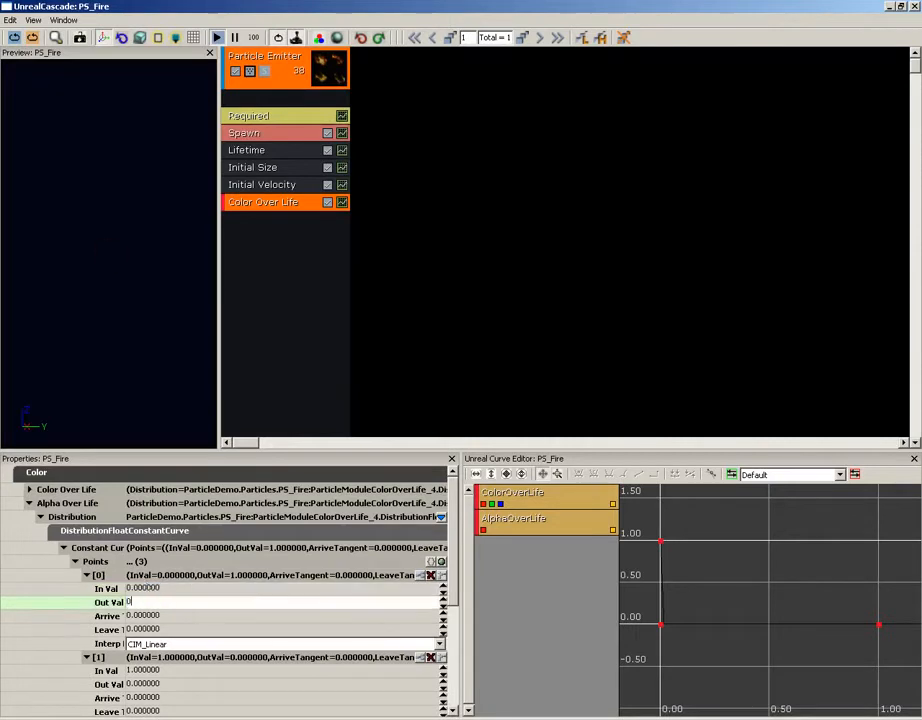
type("0")
key("Tab")
Set Alpha Over Life curve point 1 to In Val 0.2 and Out Val 1.
key("Tab")
key("Tab")
key("Tab")
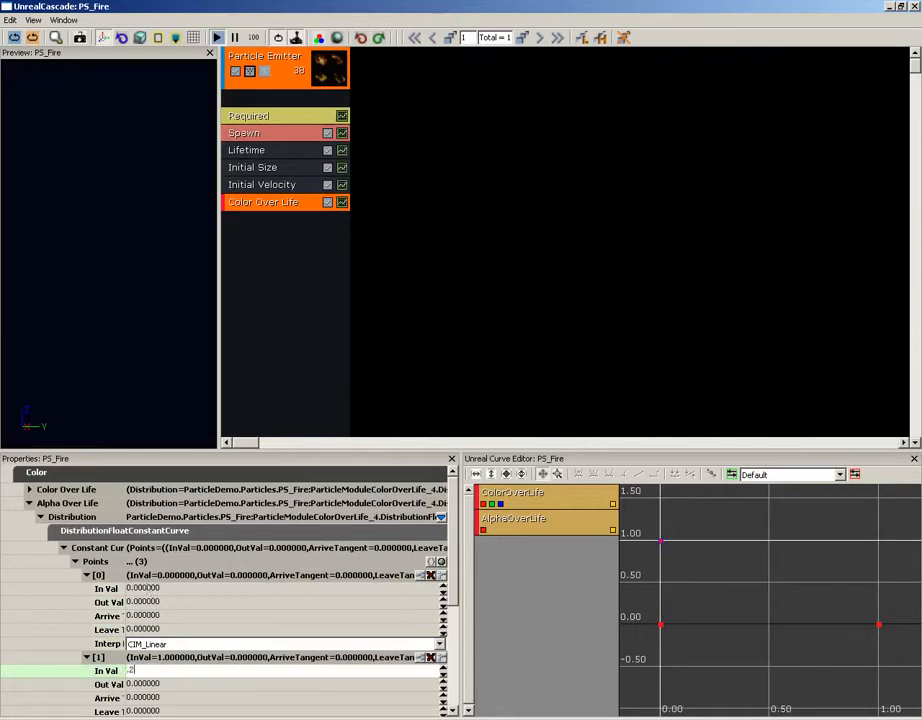
key("Tab")
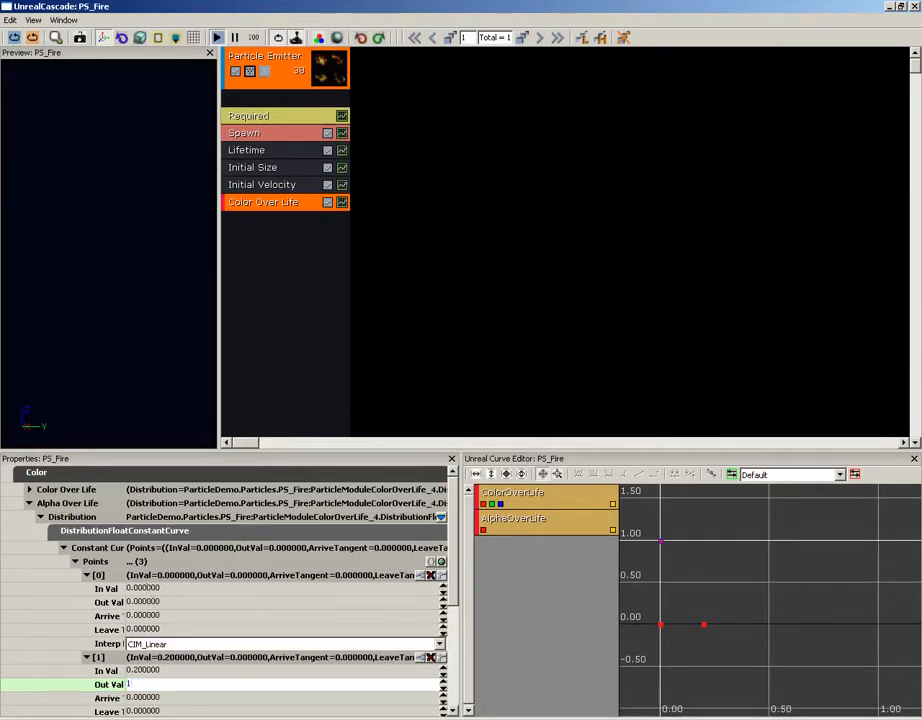
key("Tab")
Set the In Val of Alpha Over Life curve point 2 to 1 and inspect the fire preview up close.
left_click_drag(449, 516, 449, 583)
scroll(446, 583, "down", 2)
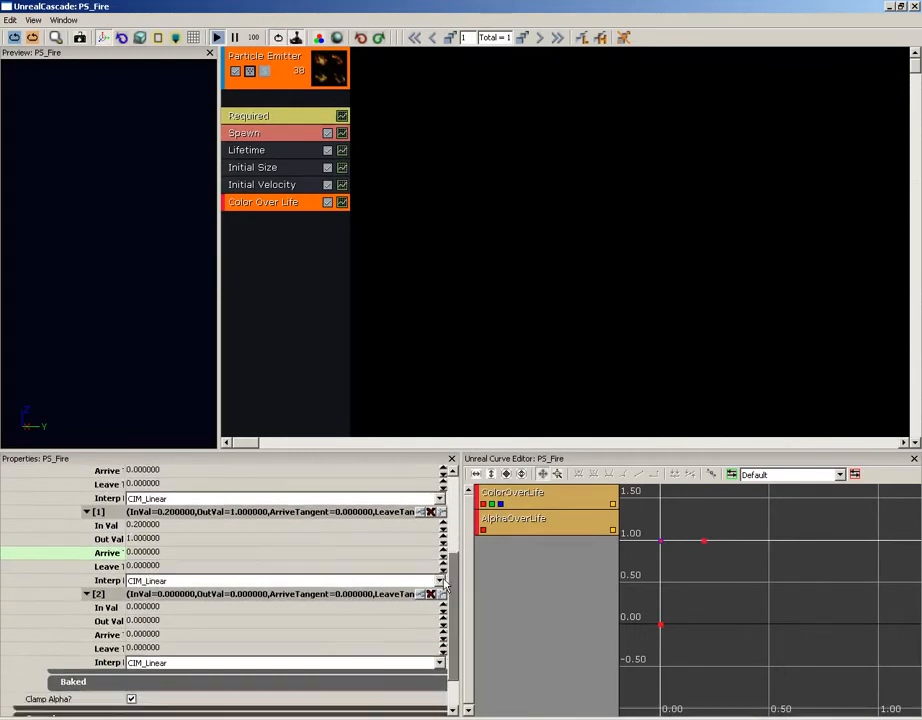
left_click(378, 590)
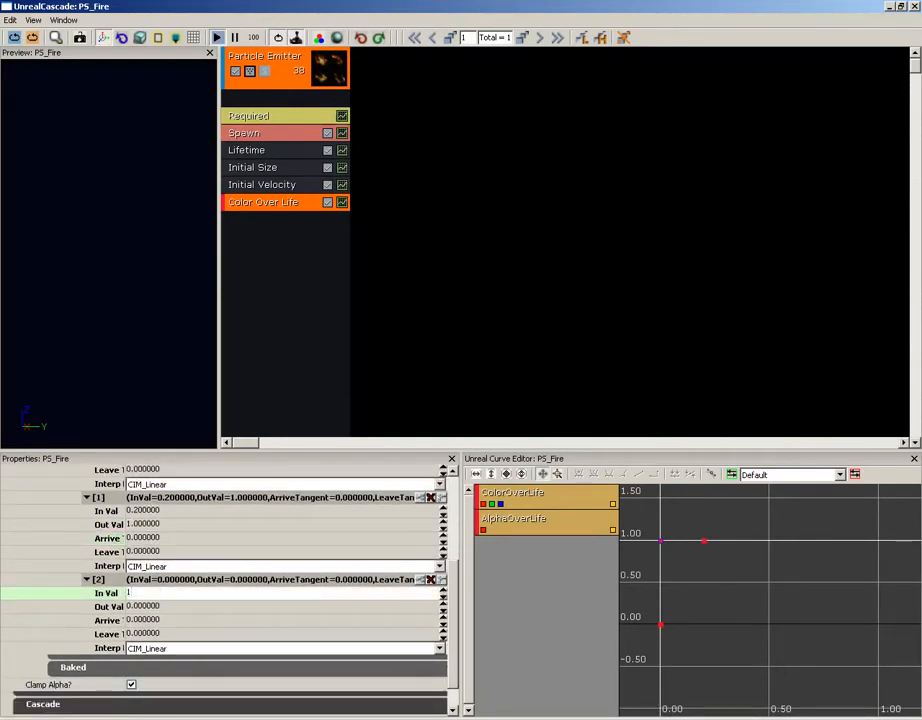
type("1")
key("Tab")
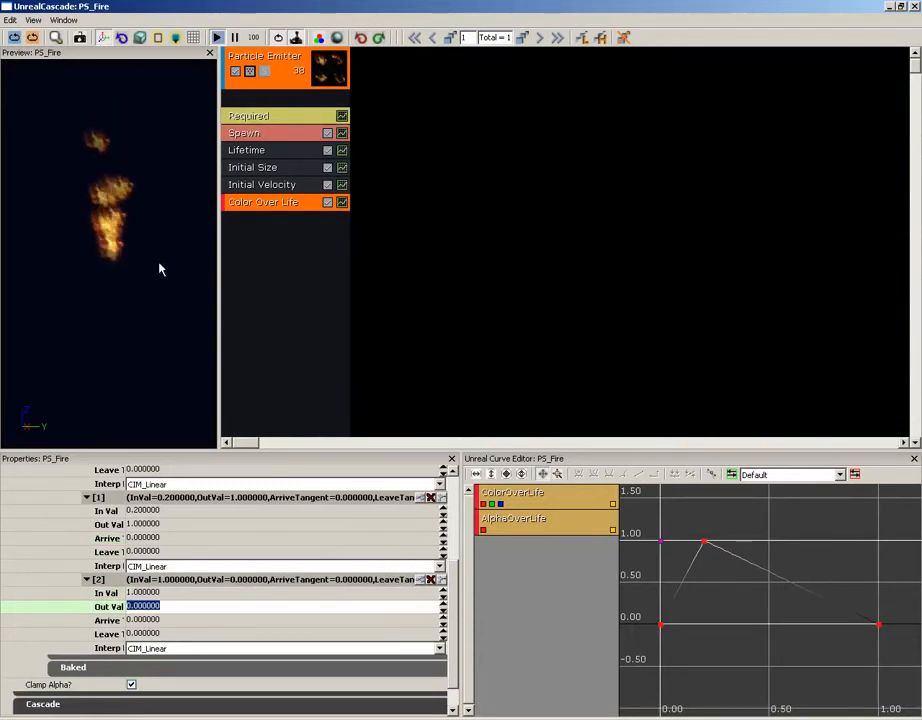
right_click_drag(159, 269, 113, 237)
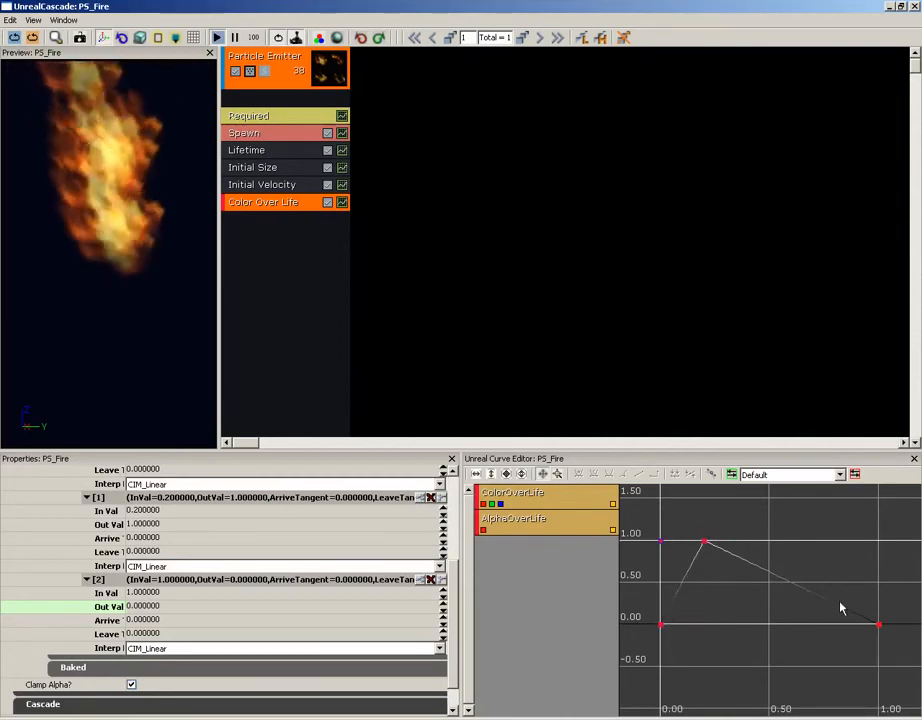
Smooth the alpha curve by making its peak key at 0.20 Curve (Auto/Clamped) and its first key an auto curve.
mouse_move(708, 546)
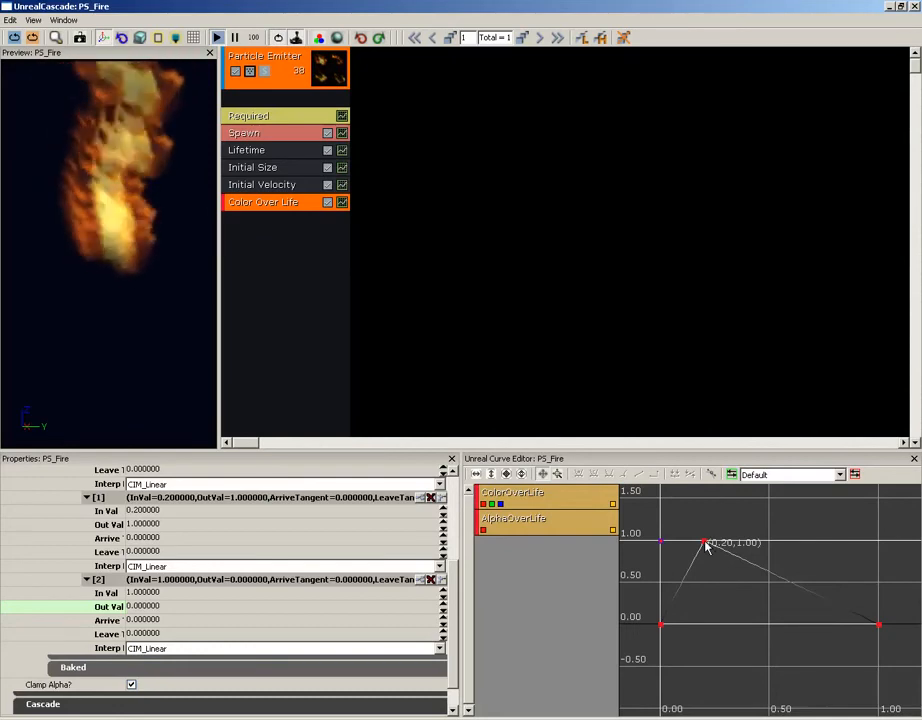
left_click(705, 542)
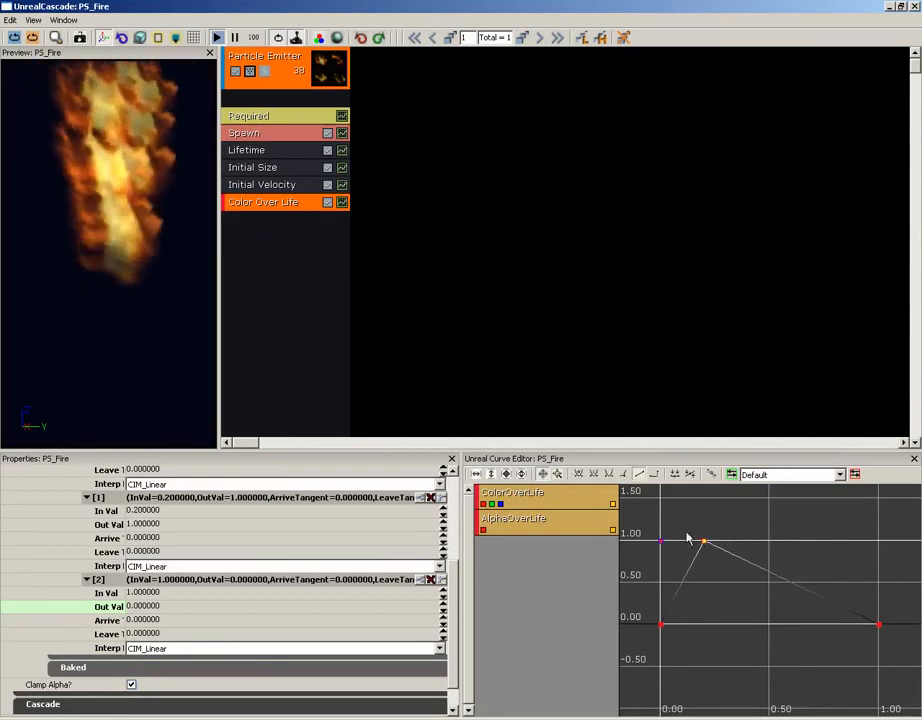
left_click(595, 475)
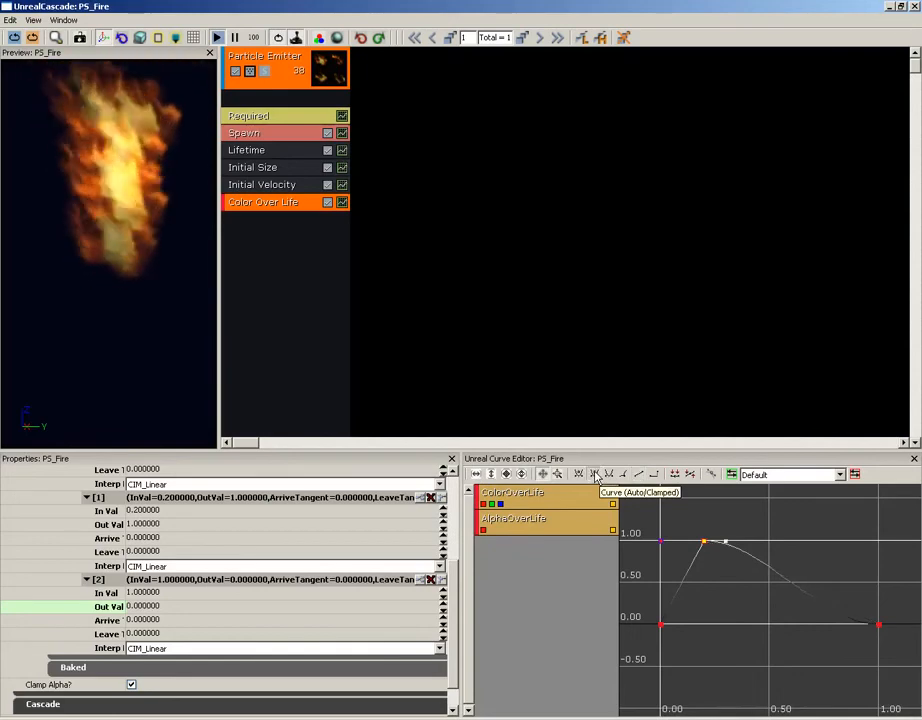
left_click(660, 625)
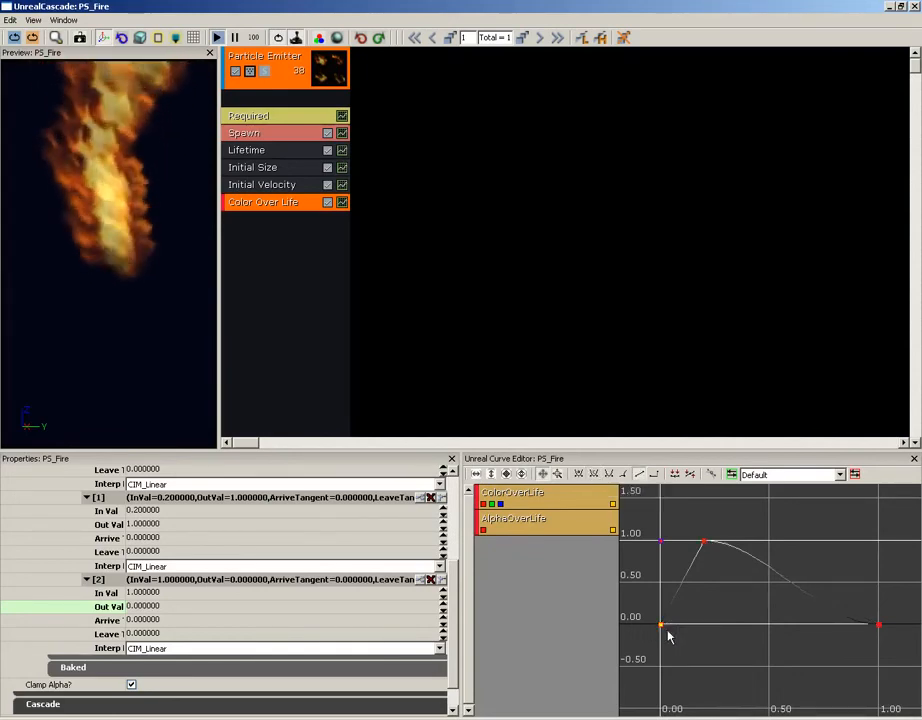
left_click(578, 476)
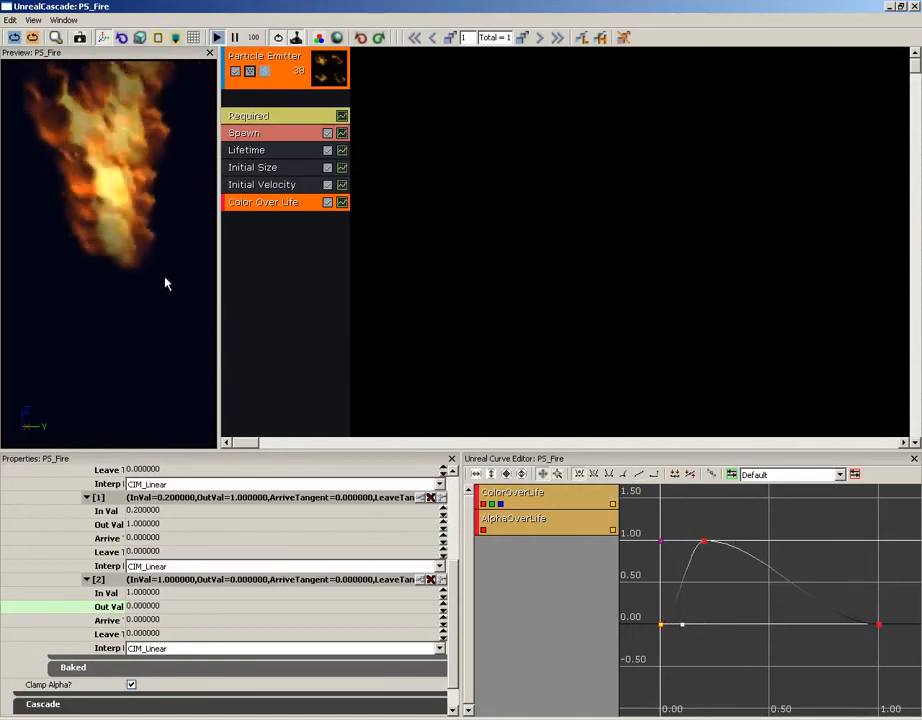
Add a SubUV SubImage Index module to the emitter, and save the ParticleDemo package from the Unreal Development Kit Content Browser.
scroll(165, 283, "down", 3)
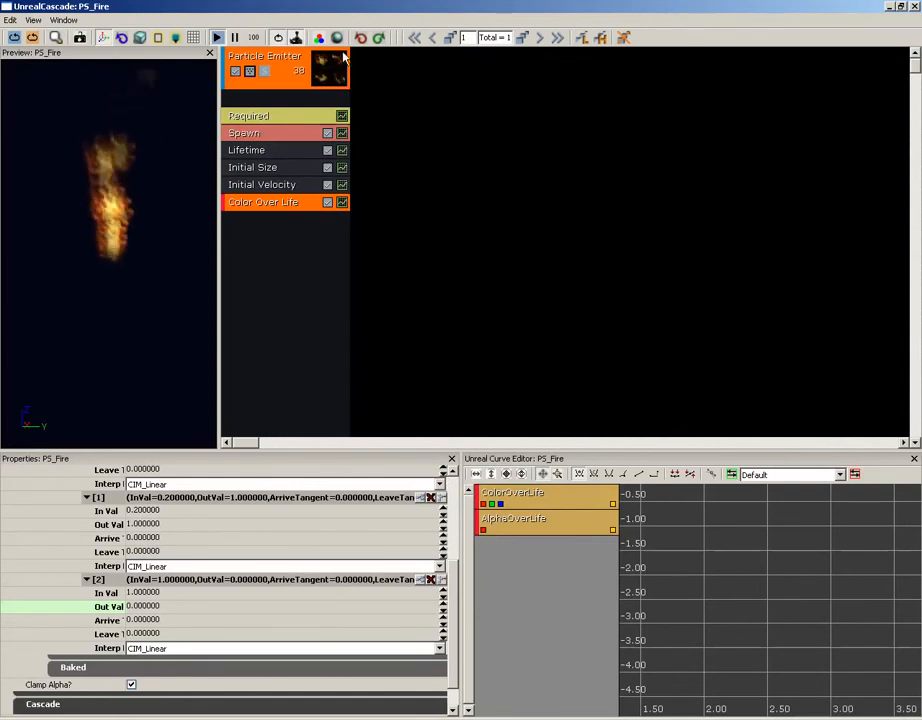
right_click(264, 232)
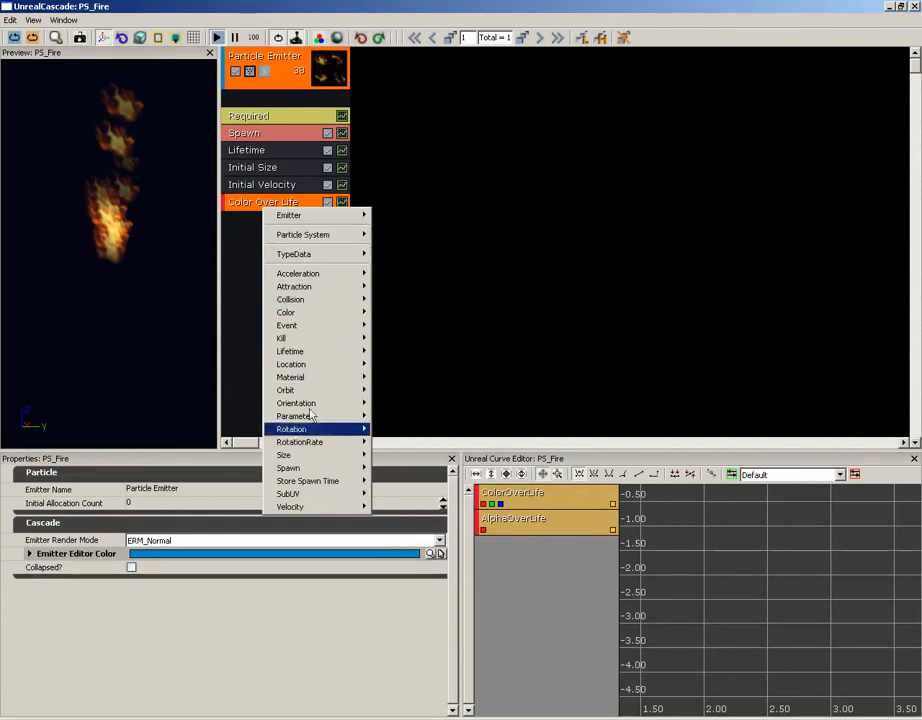
mouse_move(300, 499)
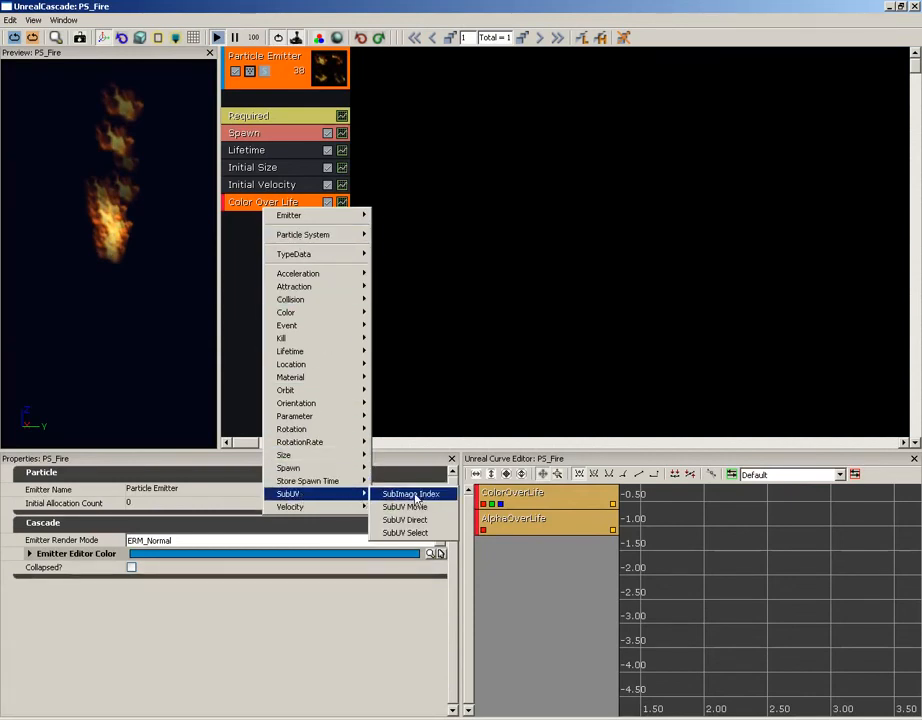
left_click(422, 496)
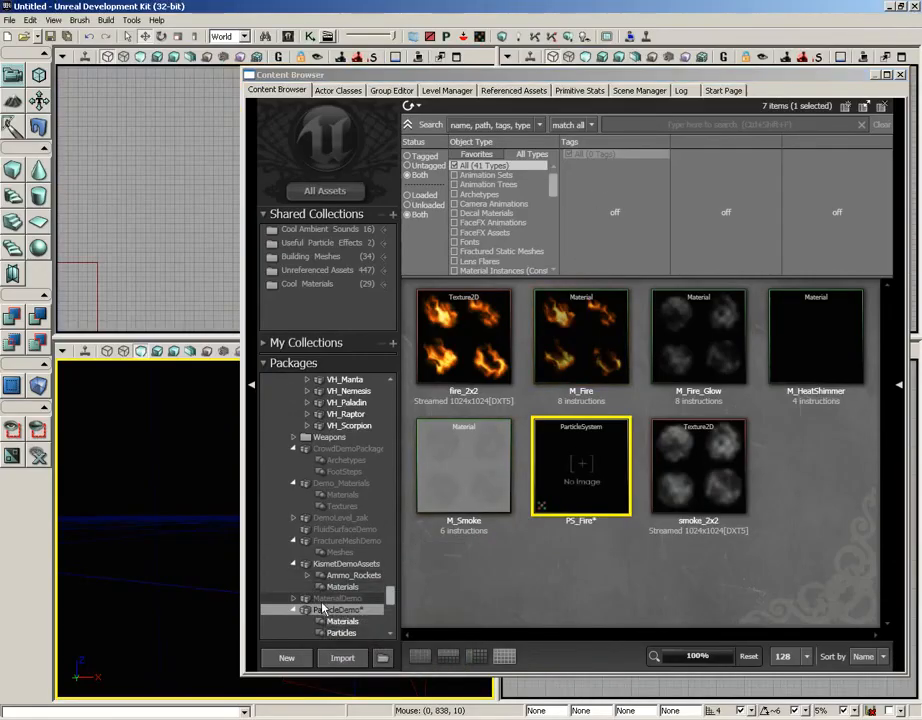
key("ctrl+s")
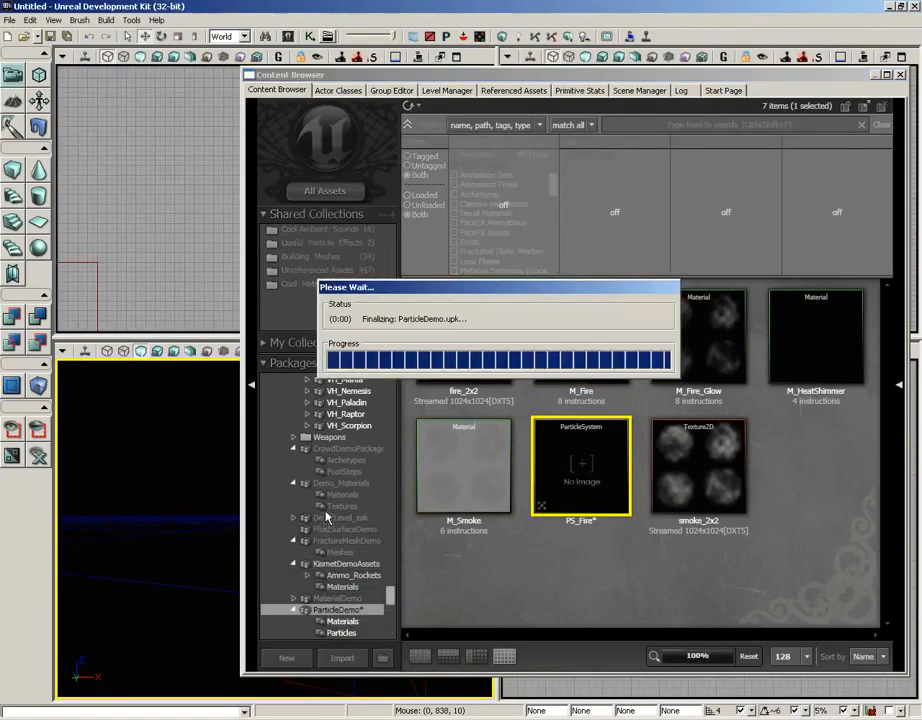